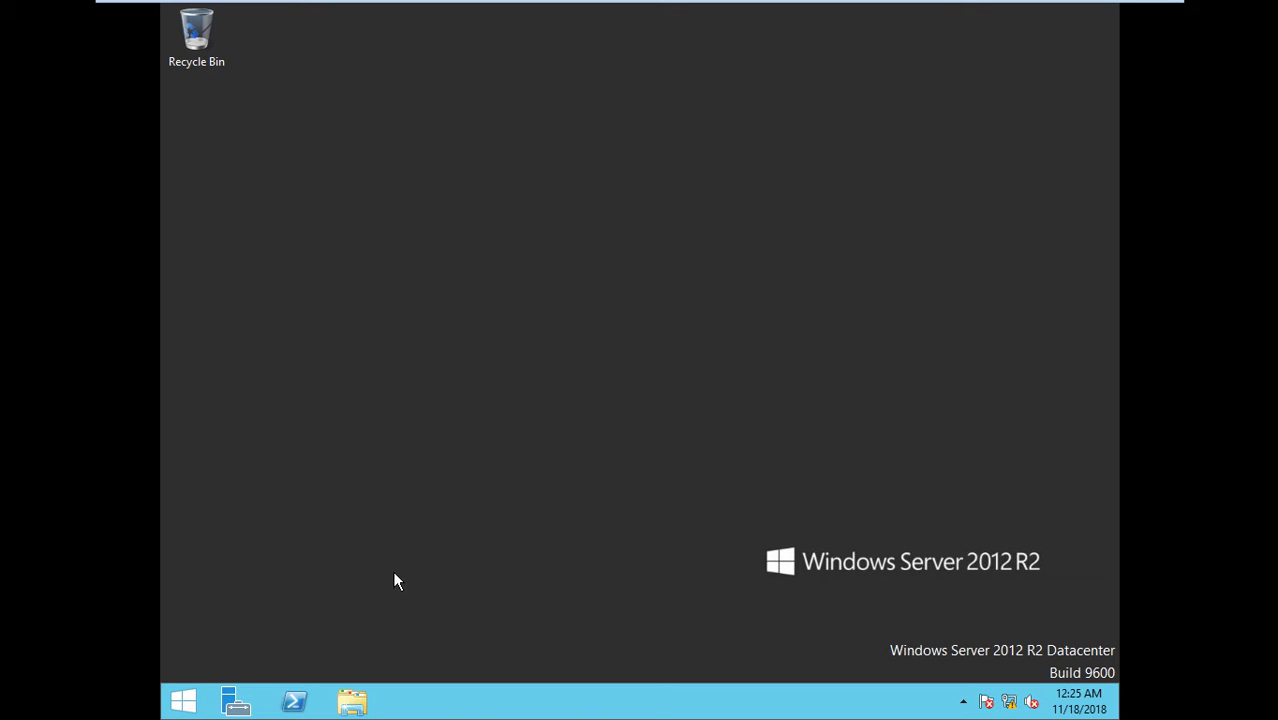
# - Try to remove the Active Directory Domain Services role and its management tools in the Remove Roles and Features wizard
pyautogui.click(234, 705)
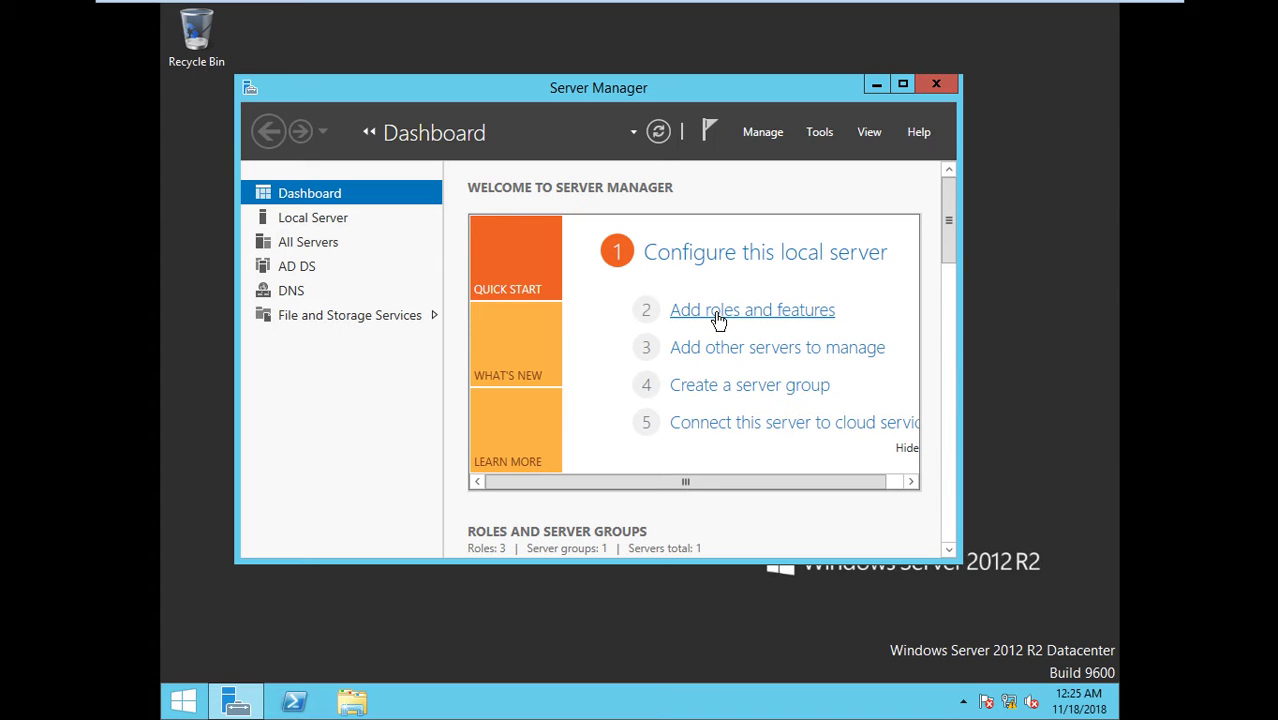
pyautogui.click(755, 133)
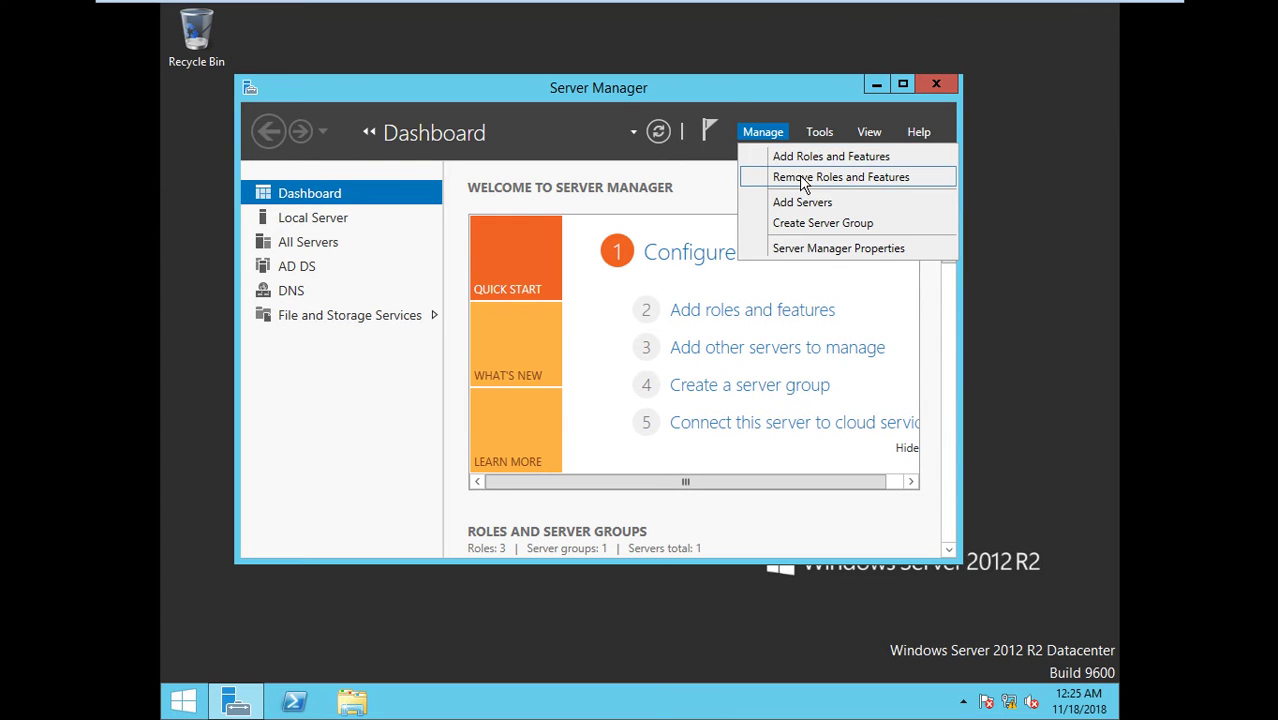
pyautogui.click(803, 179)
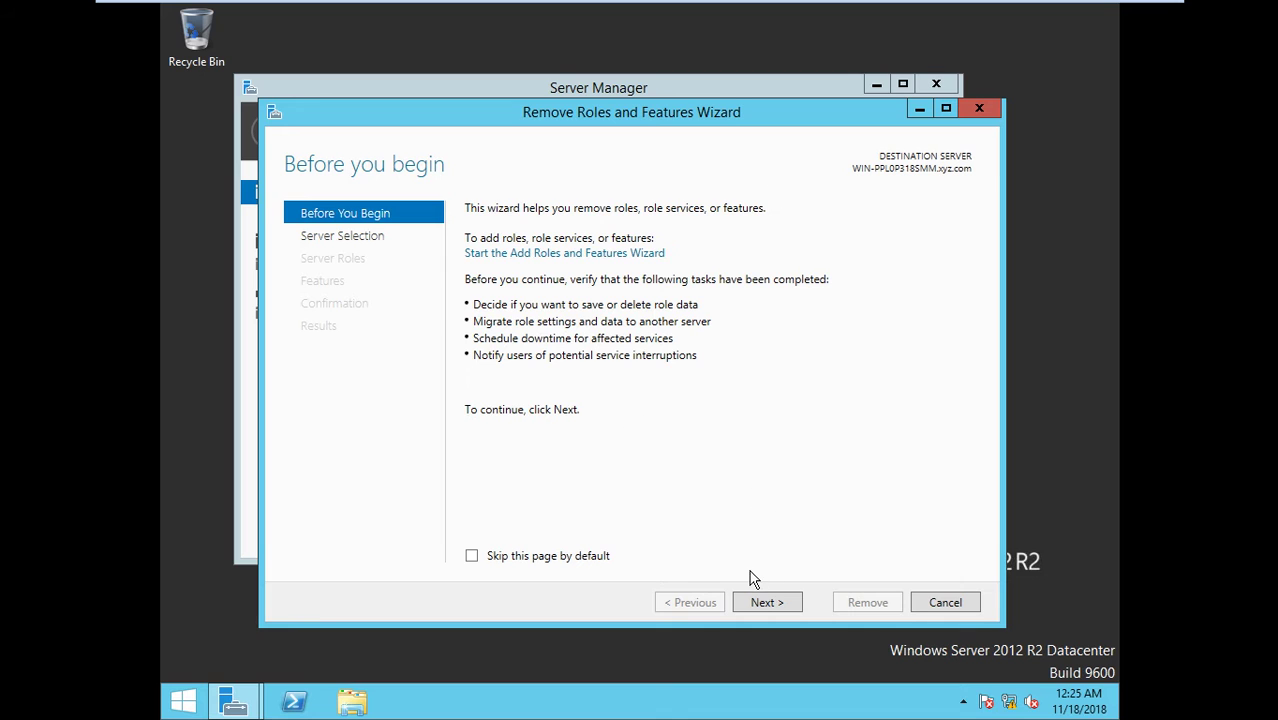
pyautogui.click(764, 603)
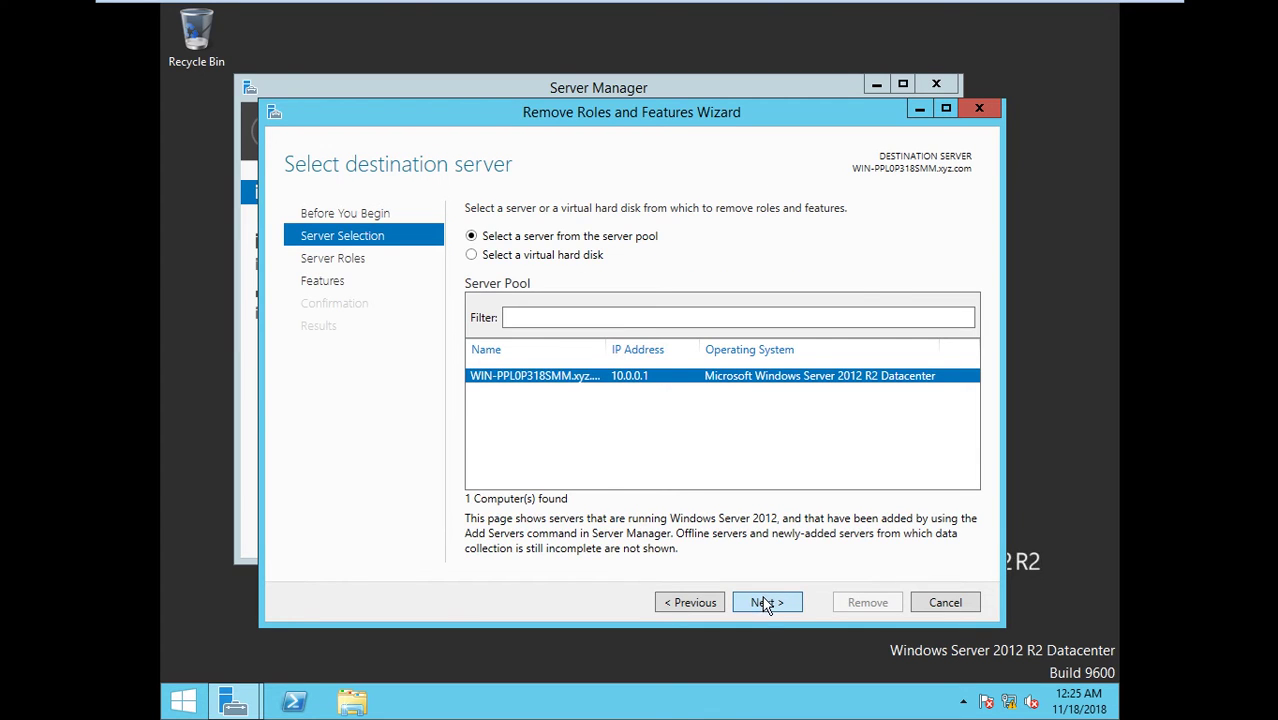
pyautogui.click(764, 603)
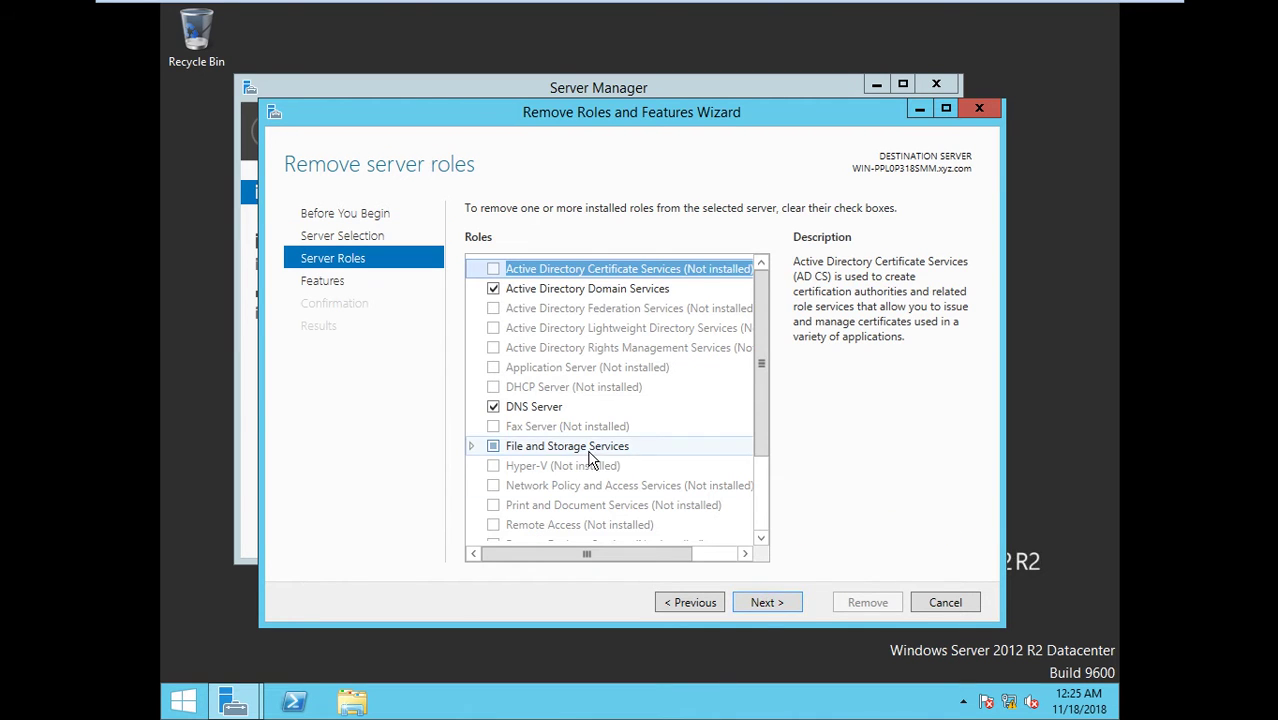
pyautogui.click(494, 289)
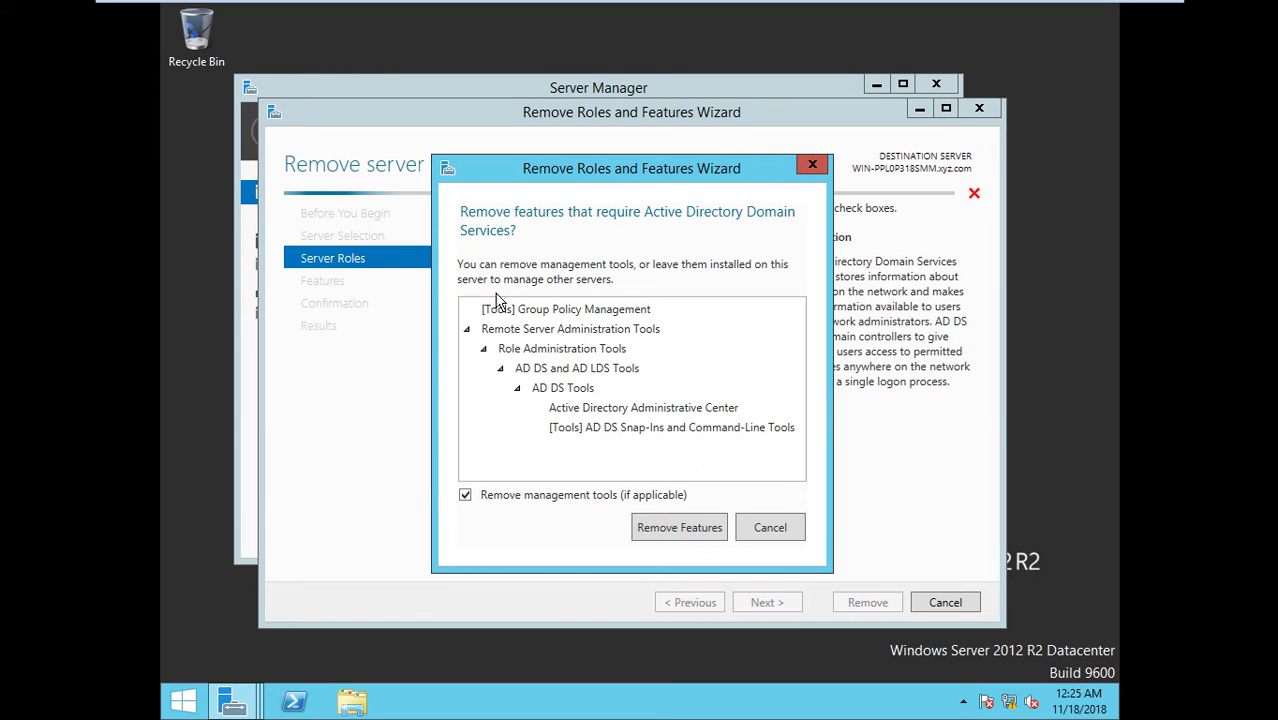
pyautogui.click(669, 522)
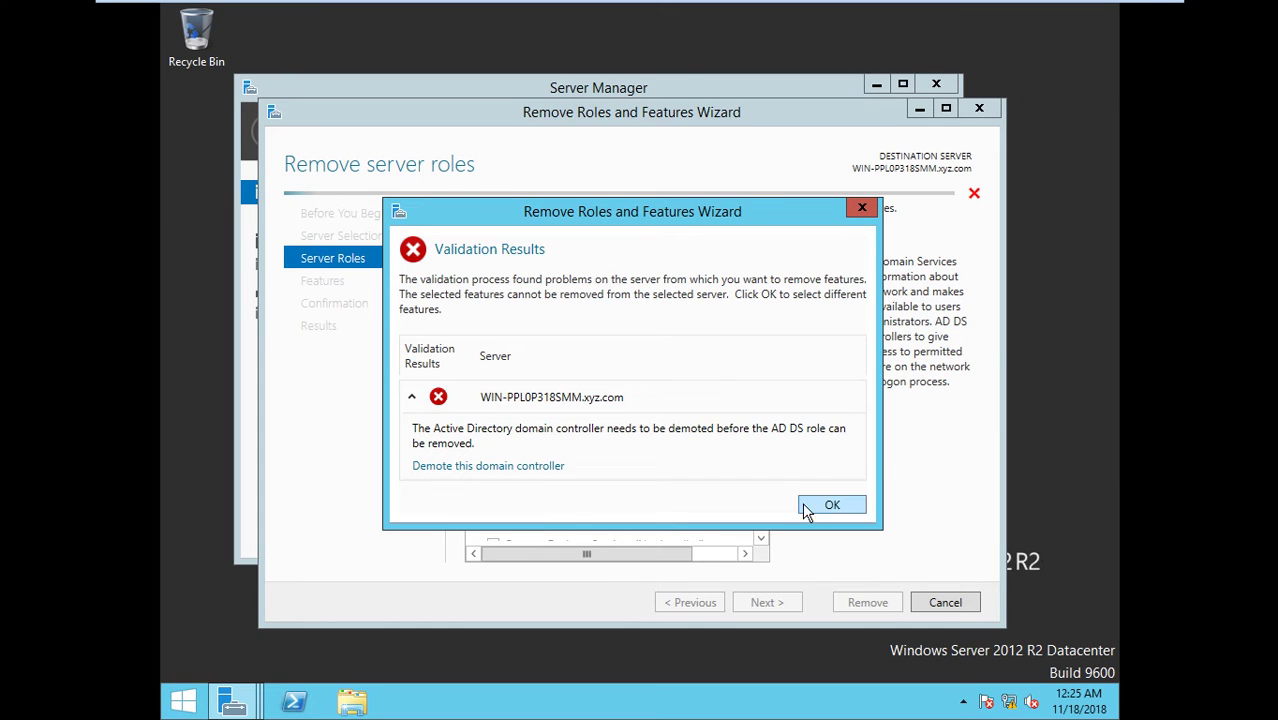
# - Start demoting this domain controller with forced removal, proceeding despite the hosted-role warnings
pyautogui.click(499, 466)
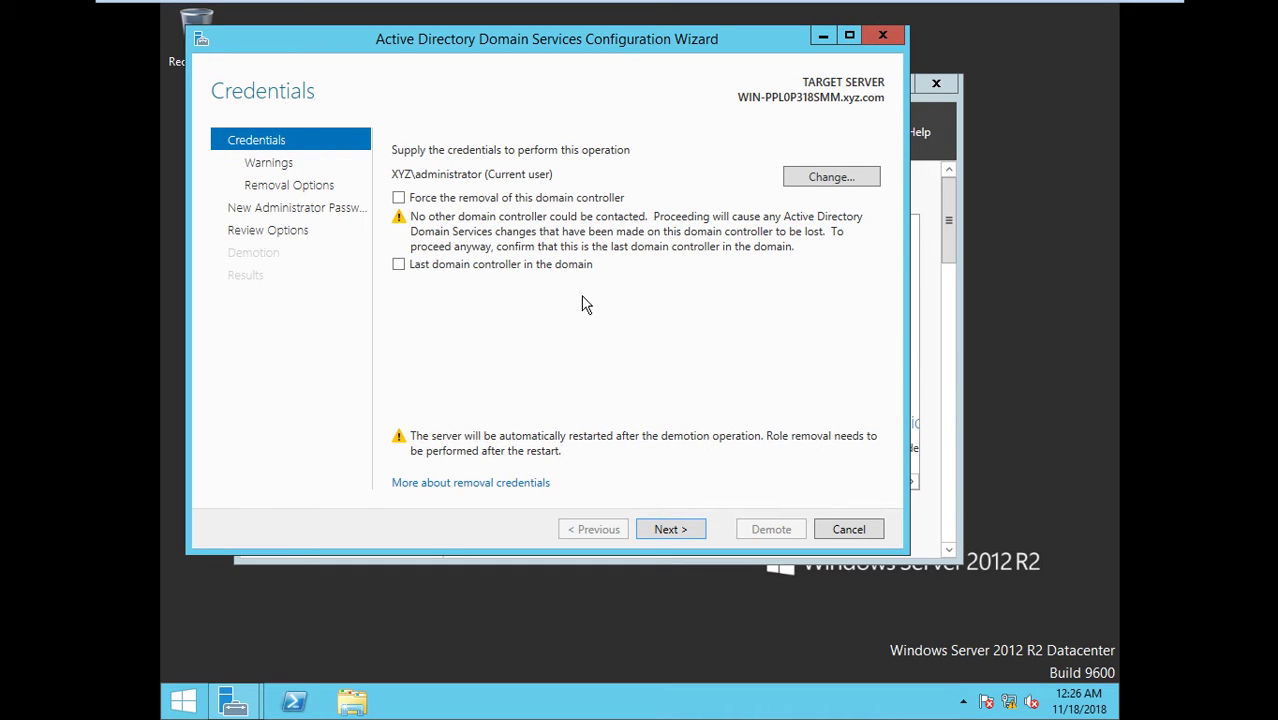
pyautogui.click(484, 201)
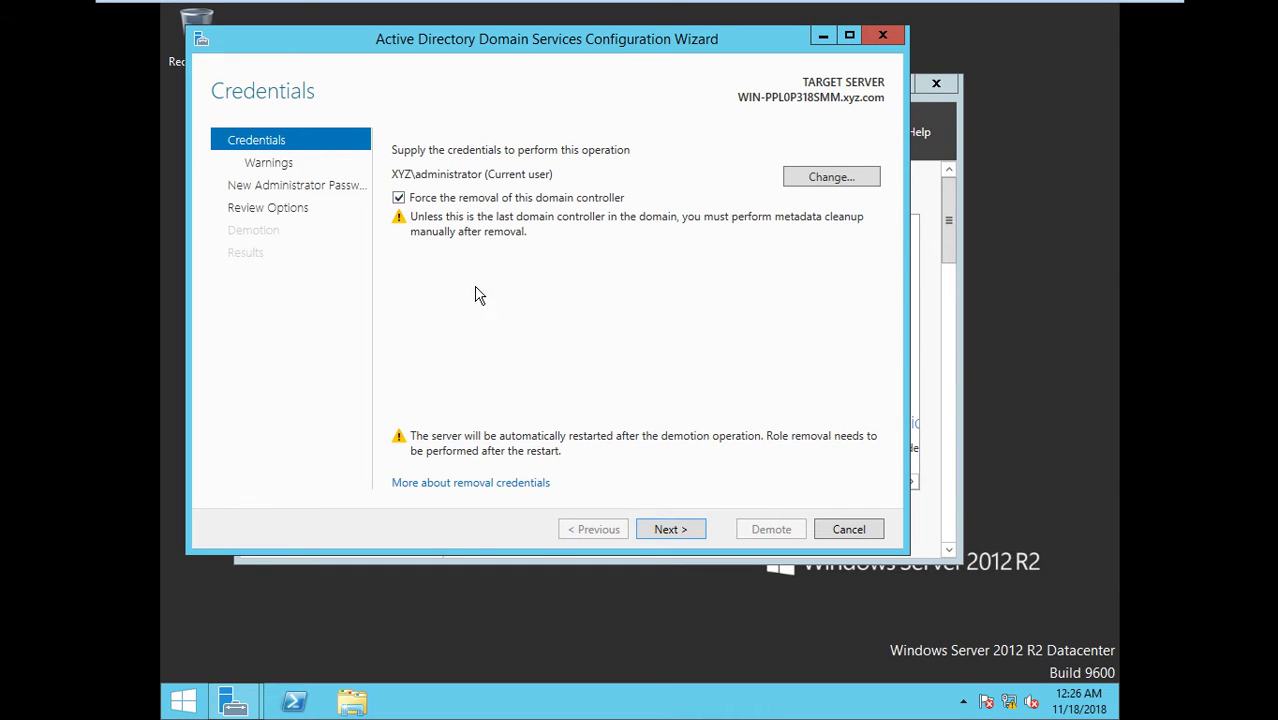
pyautogui.click(658, 529)
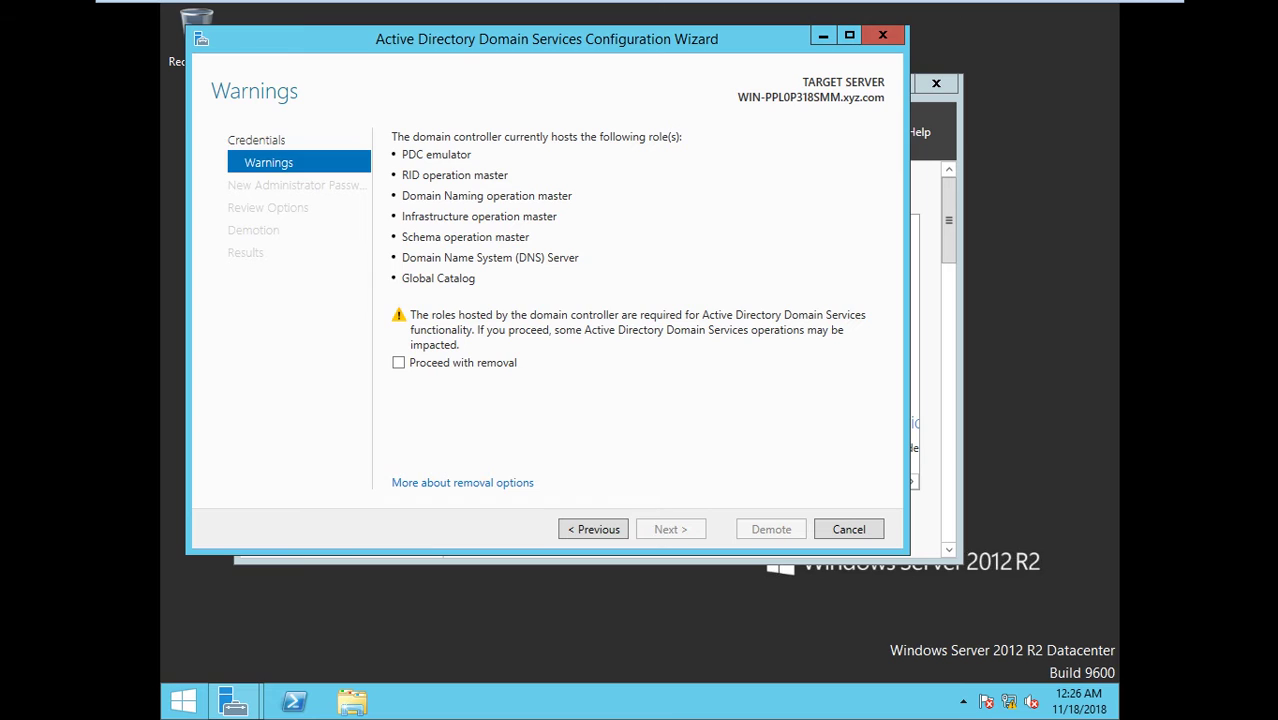
pyautogui.click(451, 364)
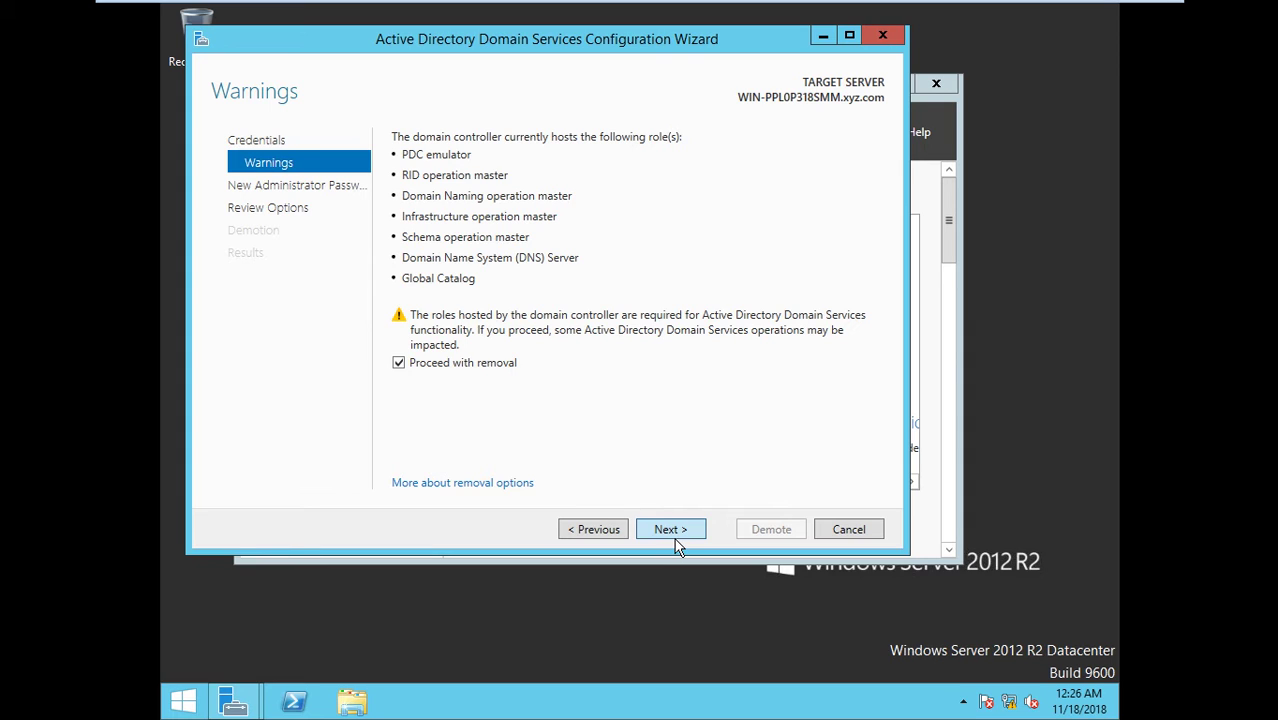
pyautogui.click(676, 547)
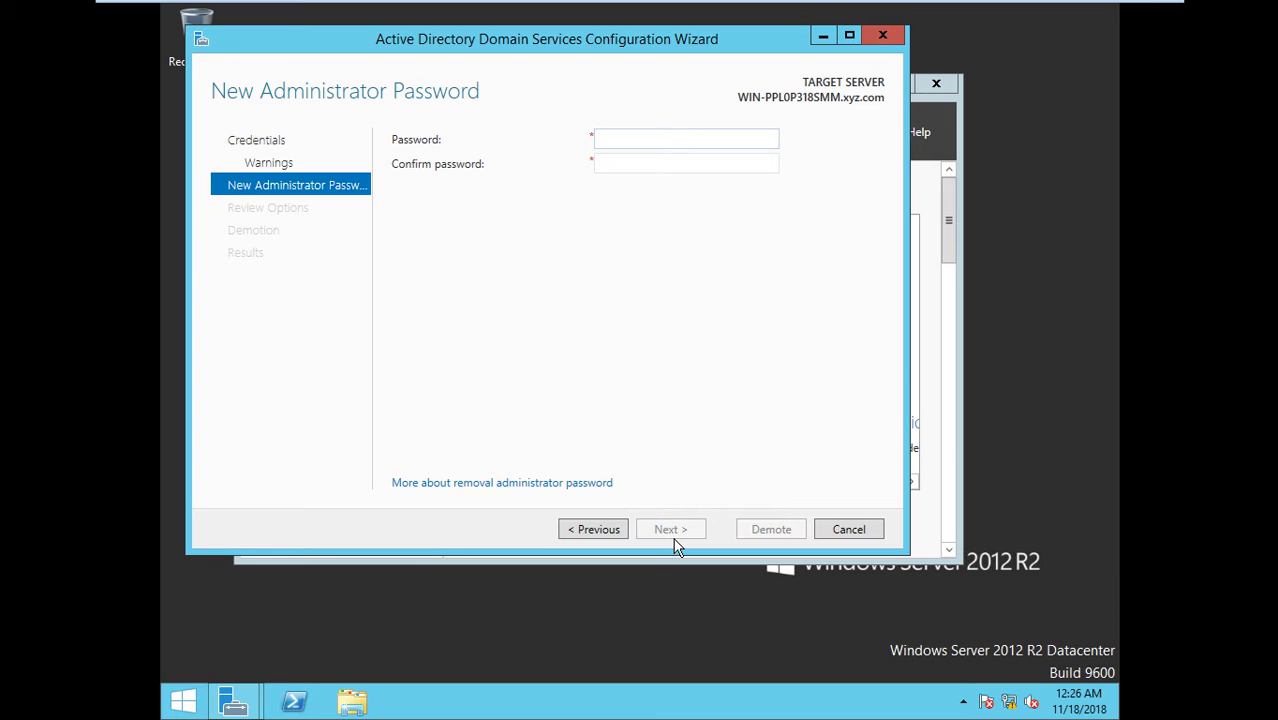
# - Enter and confirm a new local administrator password, then demote the domain controller
pyautogui.write('••••••••')
pyautogui.press('Tab')
pyautogui.write('•')
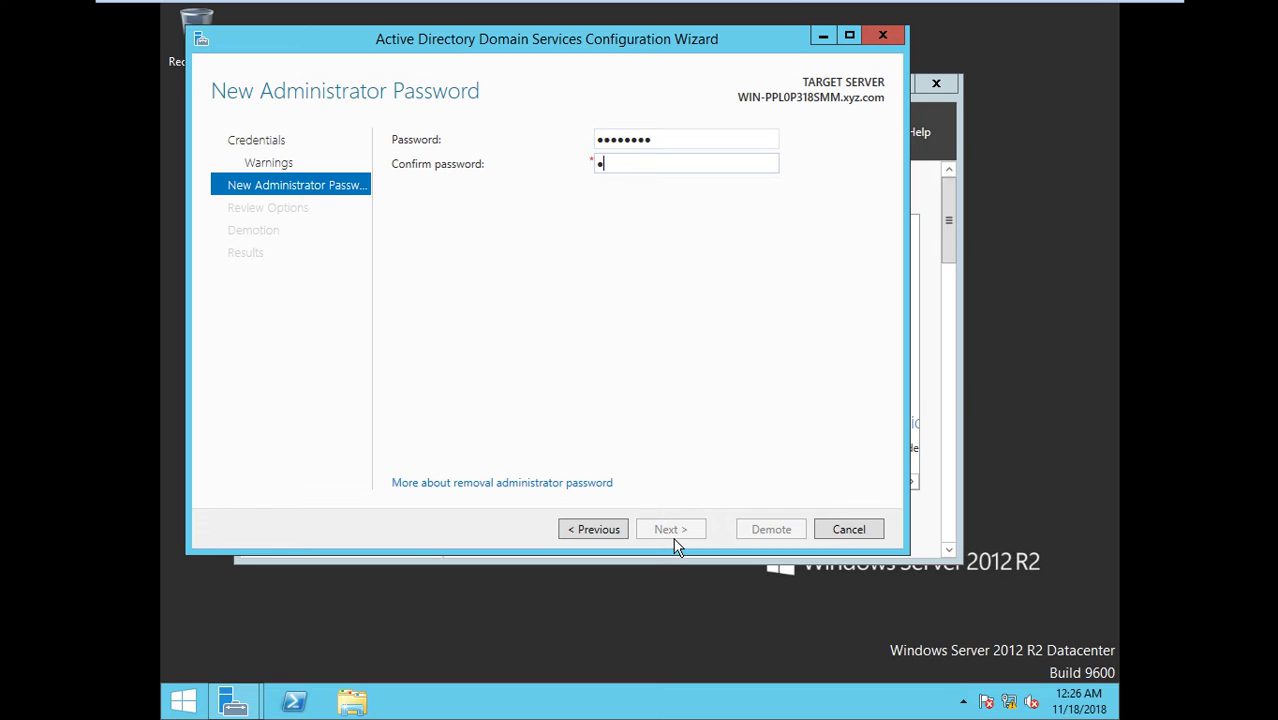
pyautogui.write('•••••••')
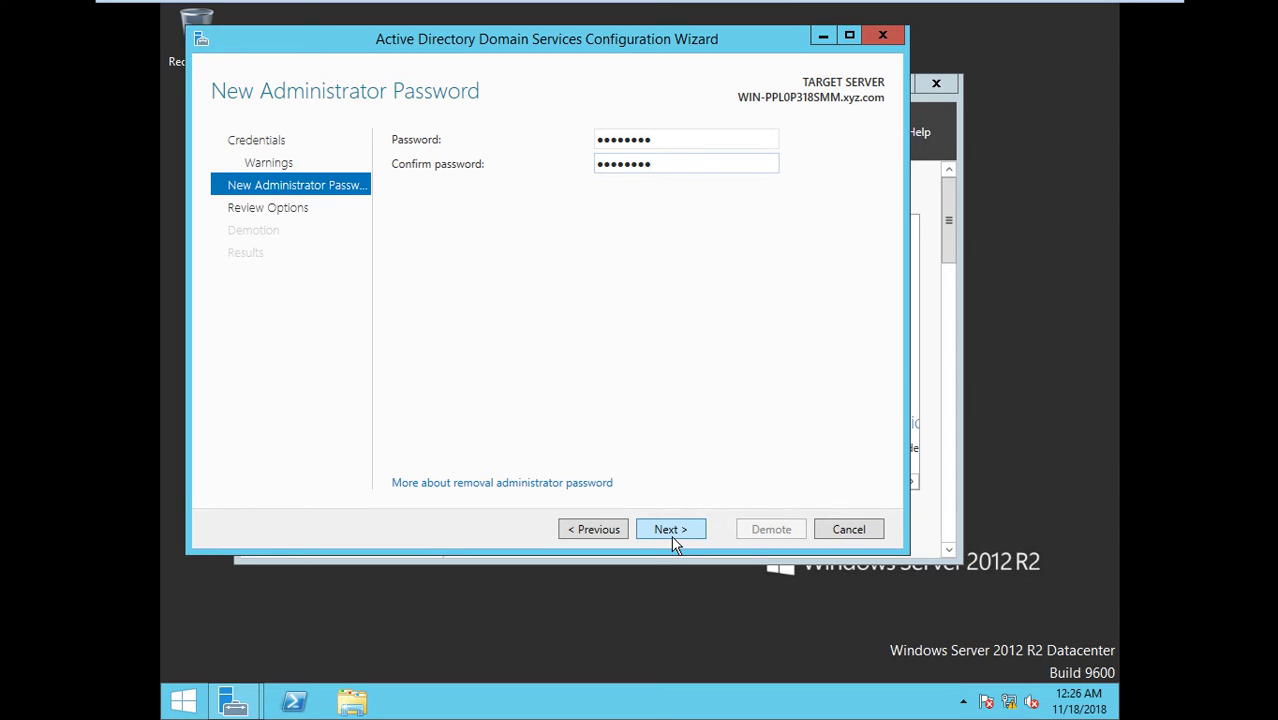
pyautogui.click(672, 535)
pyautogui.click(673, 539)
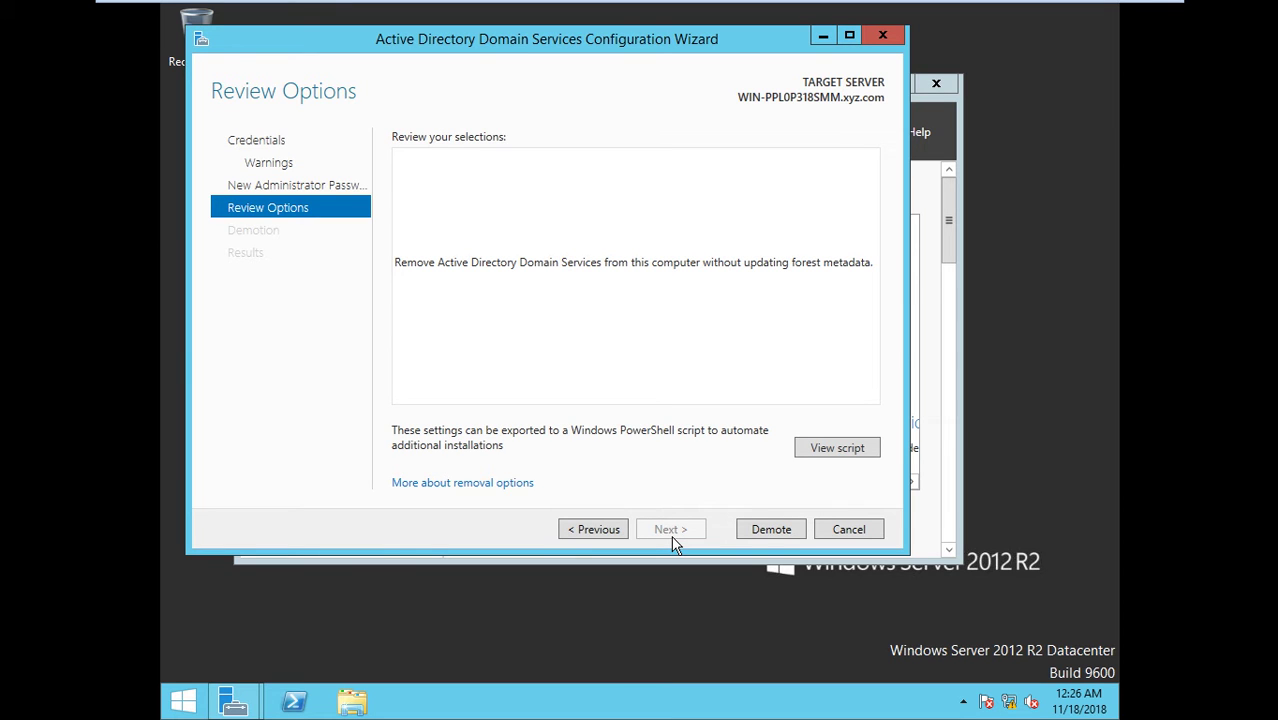
pyautogui.click(738, 530)
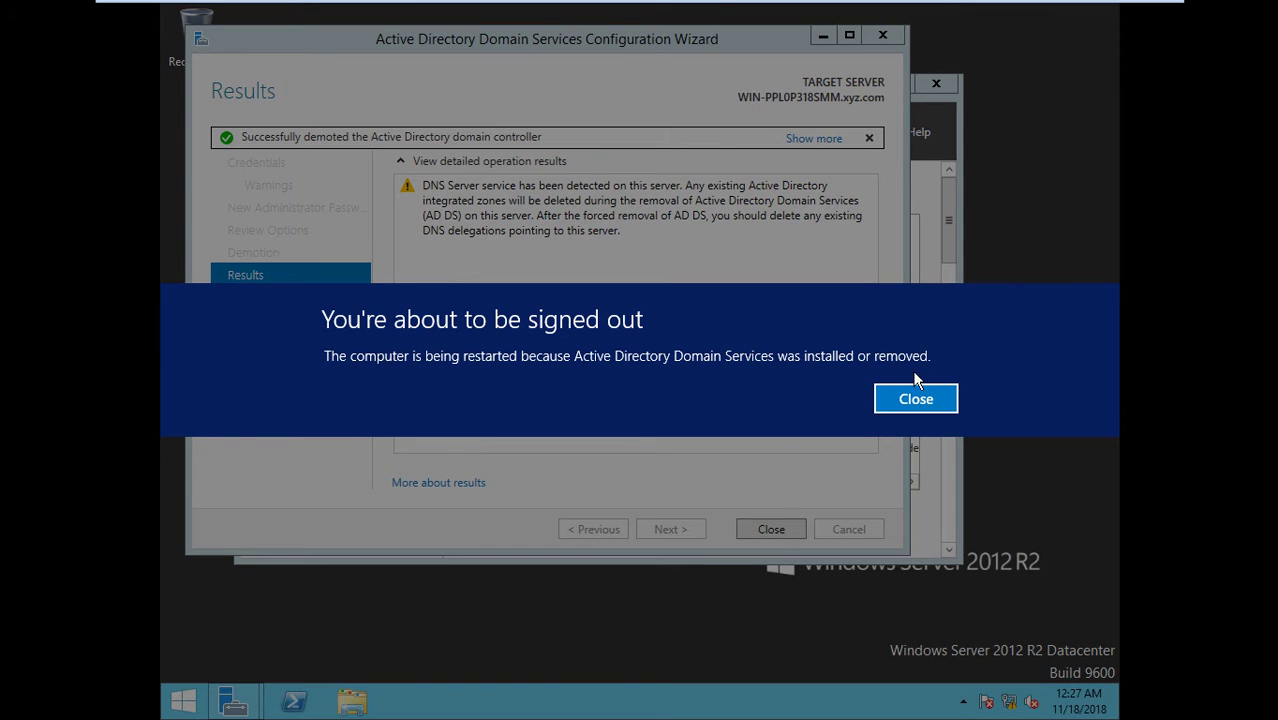
# - Dismiss the sign-out notice and close the finished AD DS configuration wizard
pyautogui.click(916, 399)
pyautogui.click(771, 529)
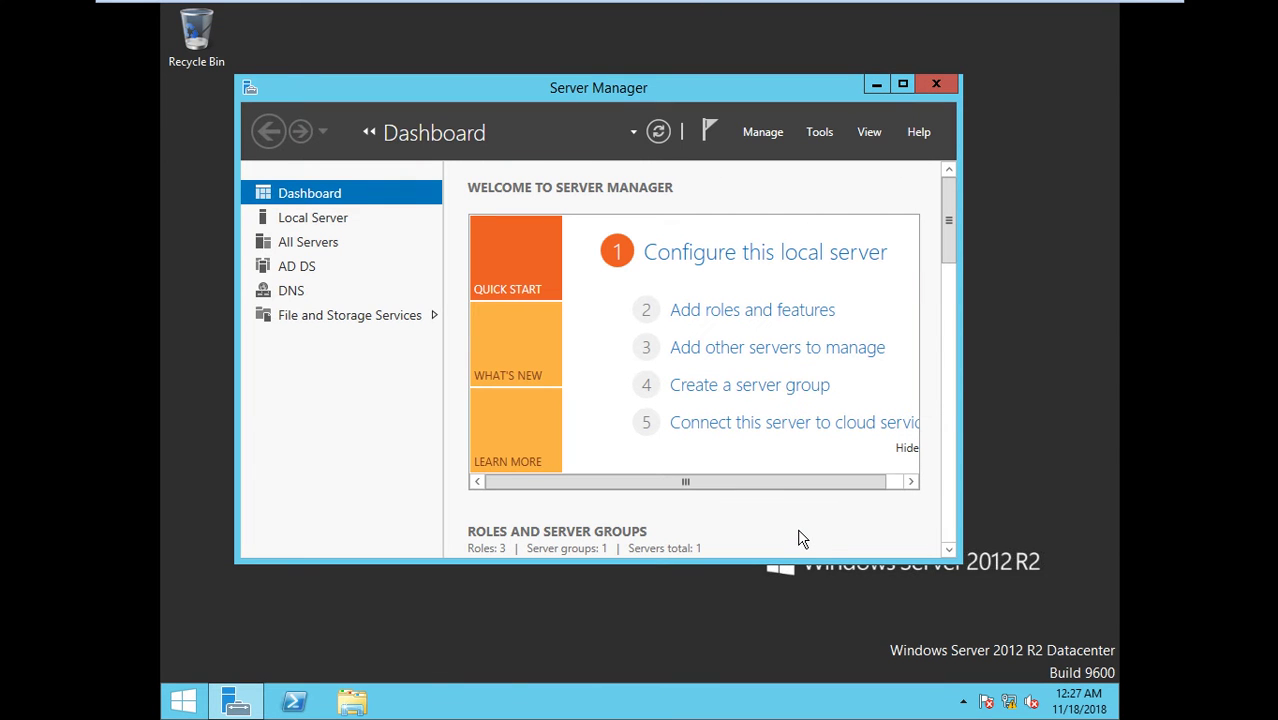
pyautogui.click(168, 712)
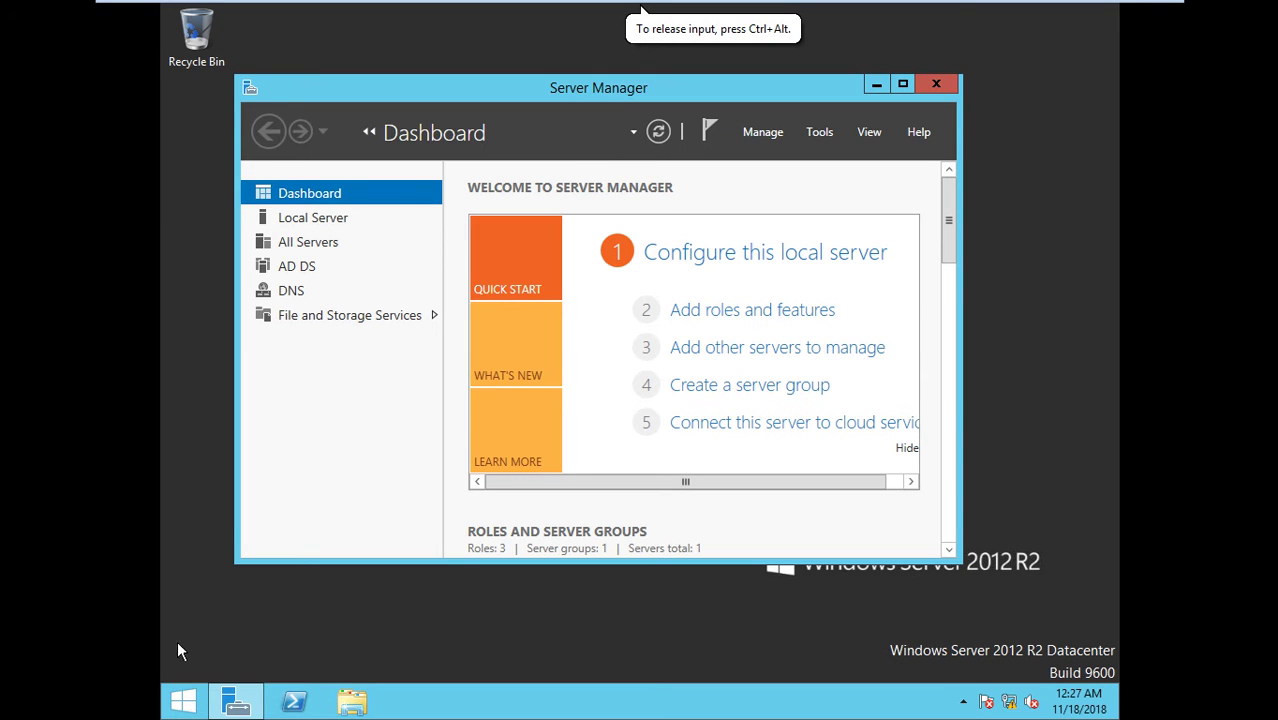
pyautogui.click(183, 700)
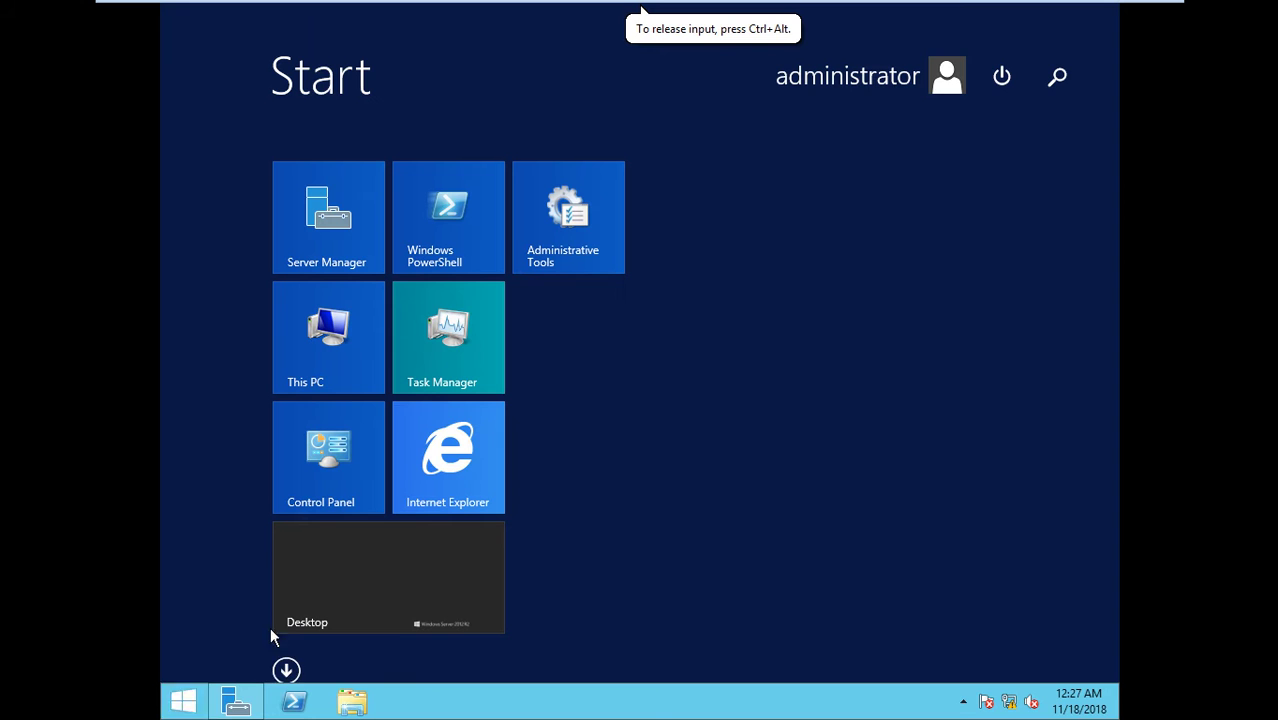
pyautogui.click(1056, 80)
pyautogui.click(766, 102)
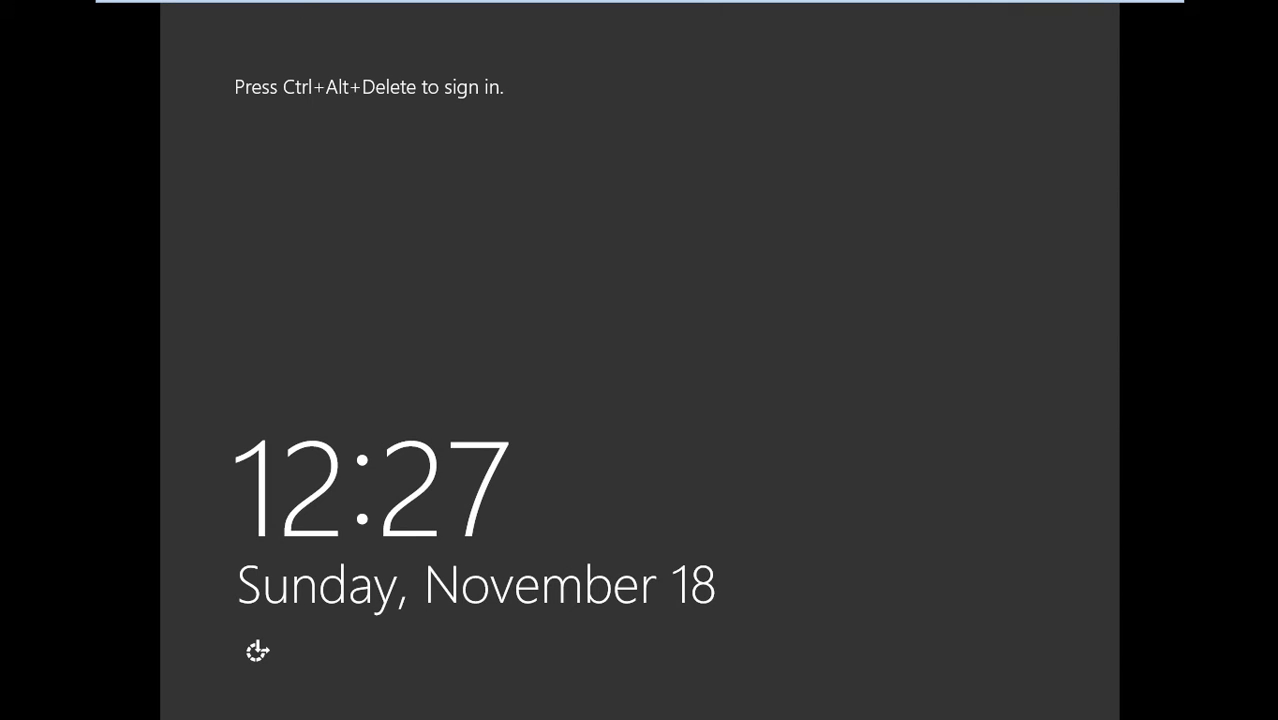
# - Sign back in as Administrator after the restart
pyautogui.hotkey('ctrl', 'alt', 'Delete')
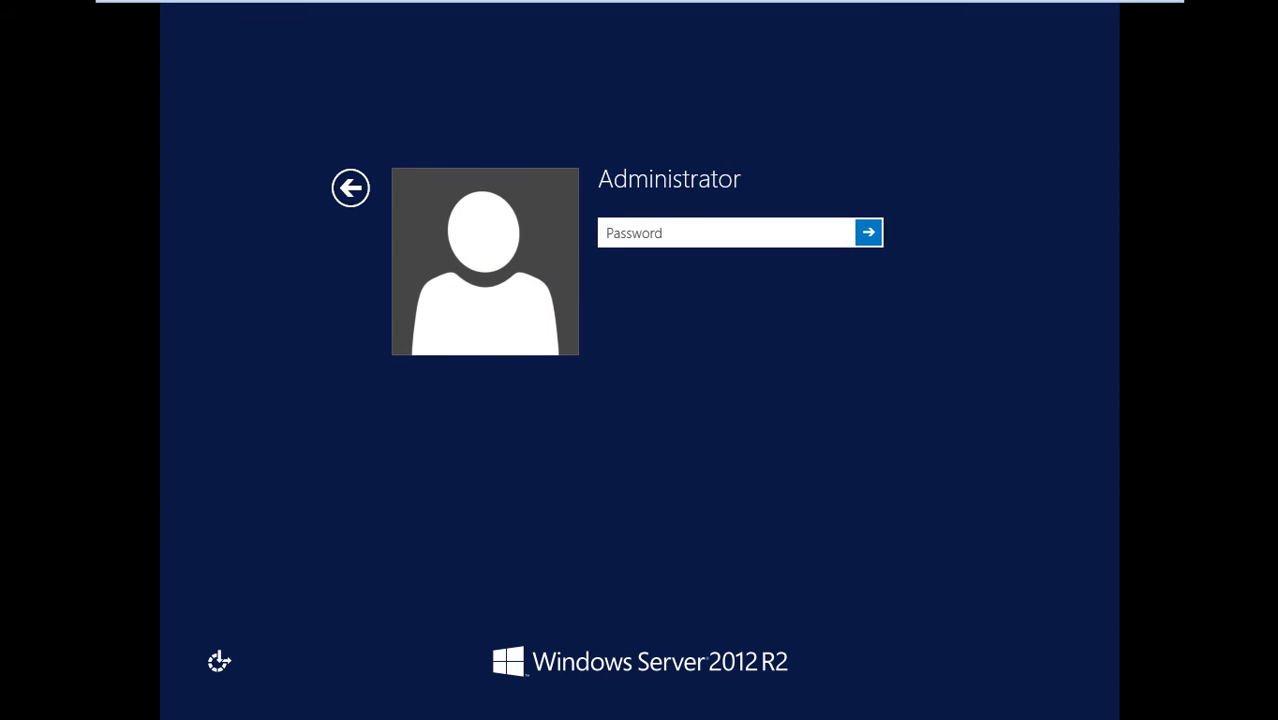
pyautogui.write('********')
pyautogui.press('Return')
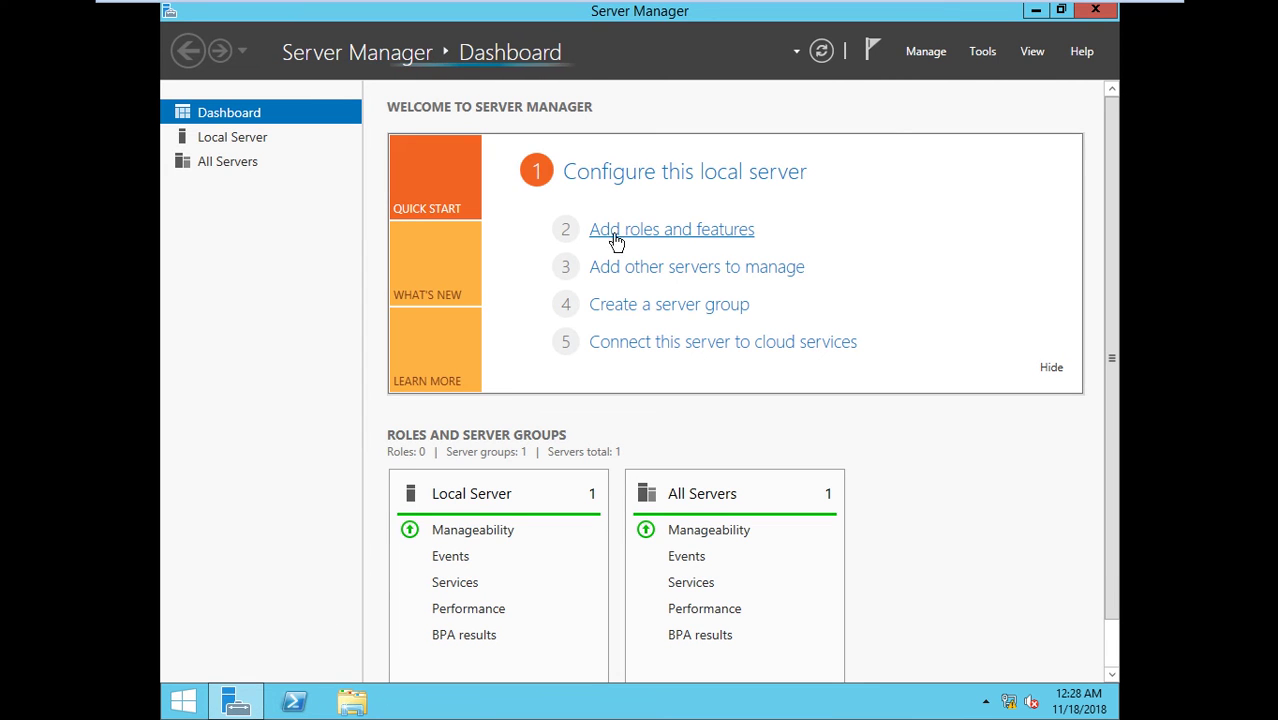
# - In the Remove Roles and Features wizard, deselect DNS Server and Active Directory Domain Services with their tools
pyautogui.click(936, 58)
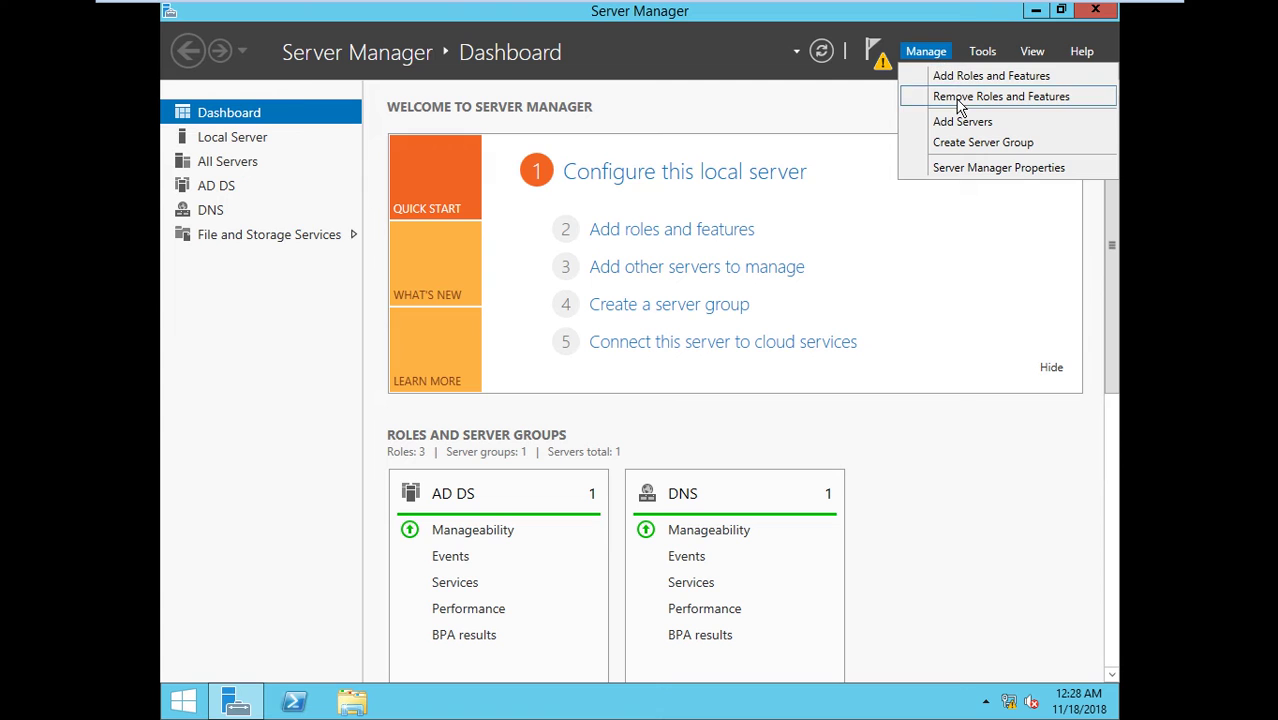
pyautogui.click(960, 97)
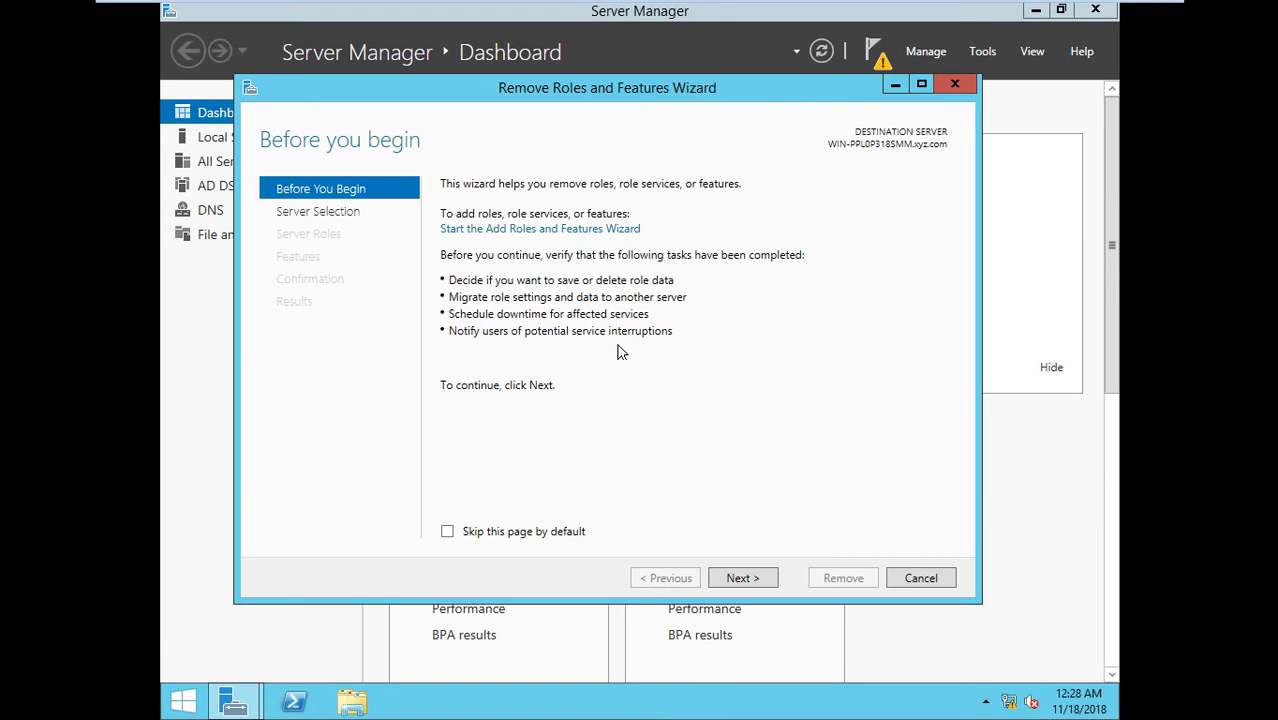
pyautogui.click(724, 580)
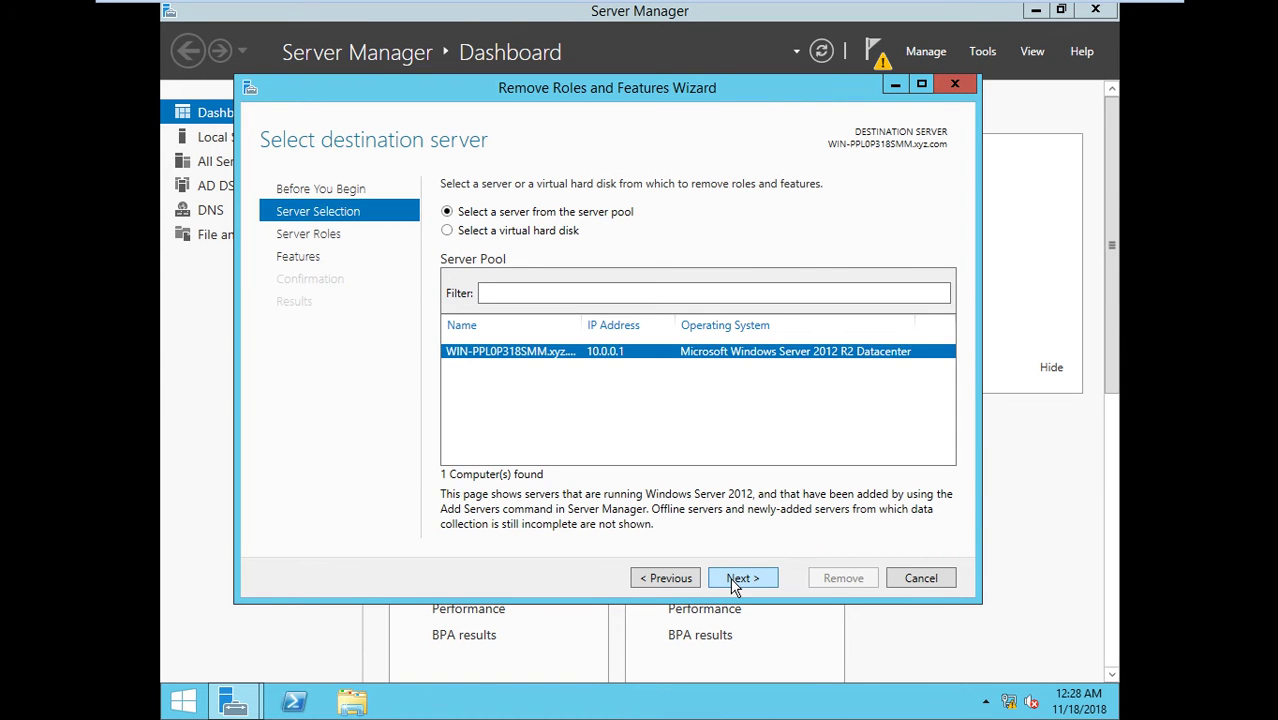
pyautogui.click(735, 581)
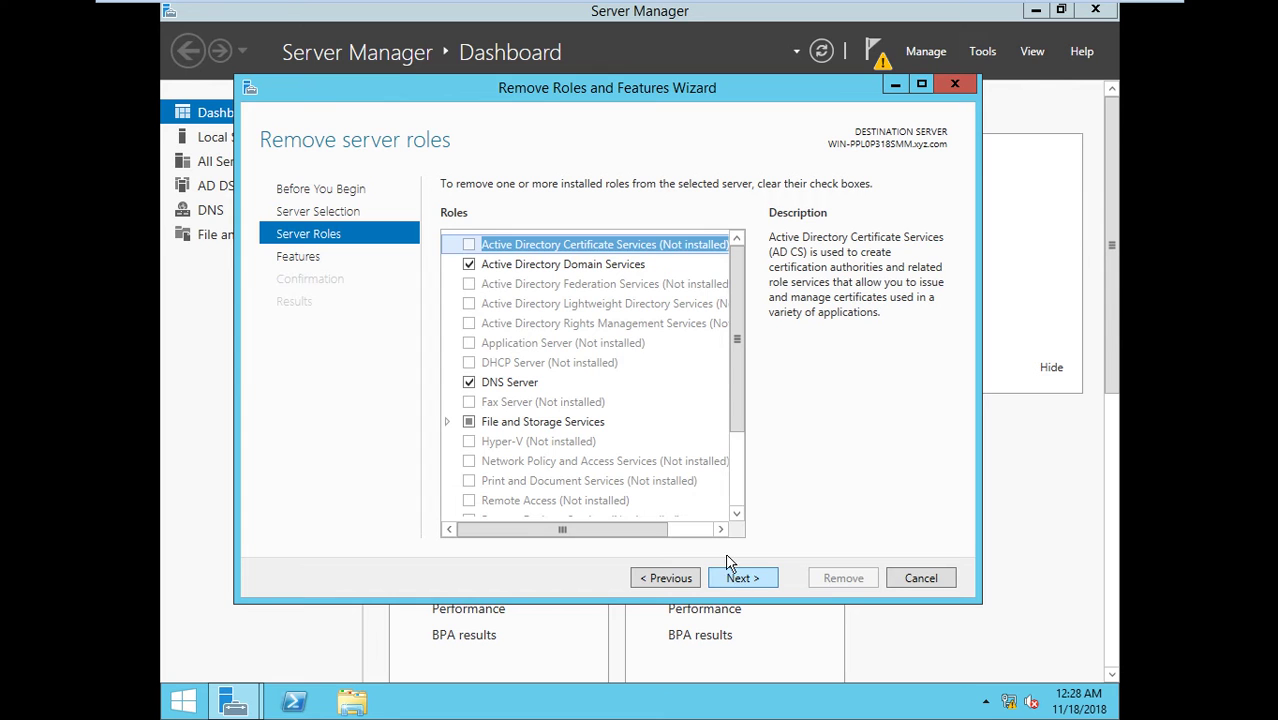
pyautogui.click(468, 383)
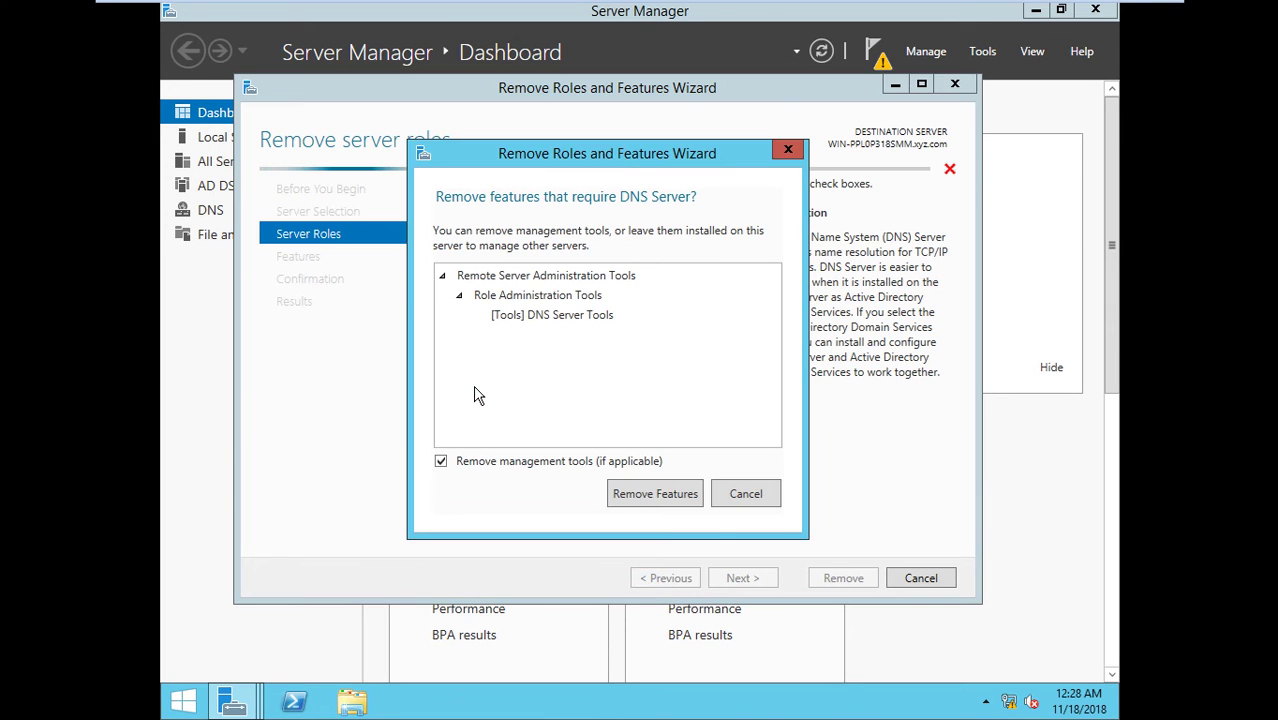
pyautogui.click(628, 492)
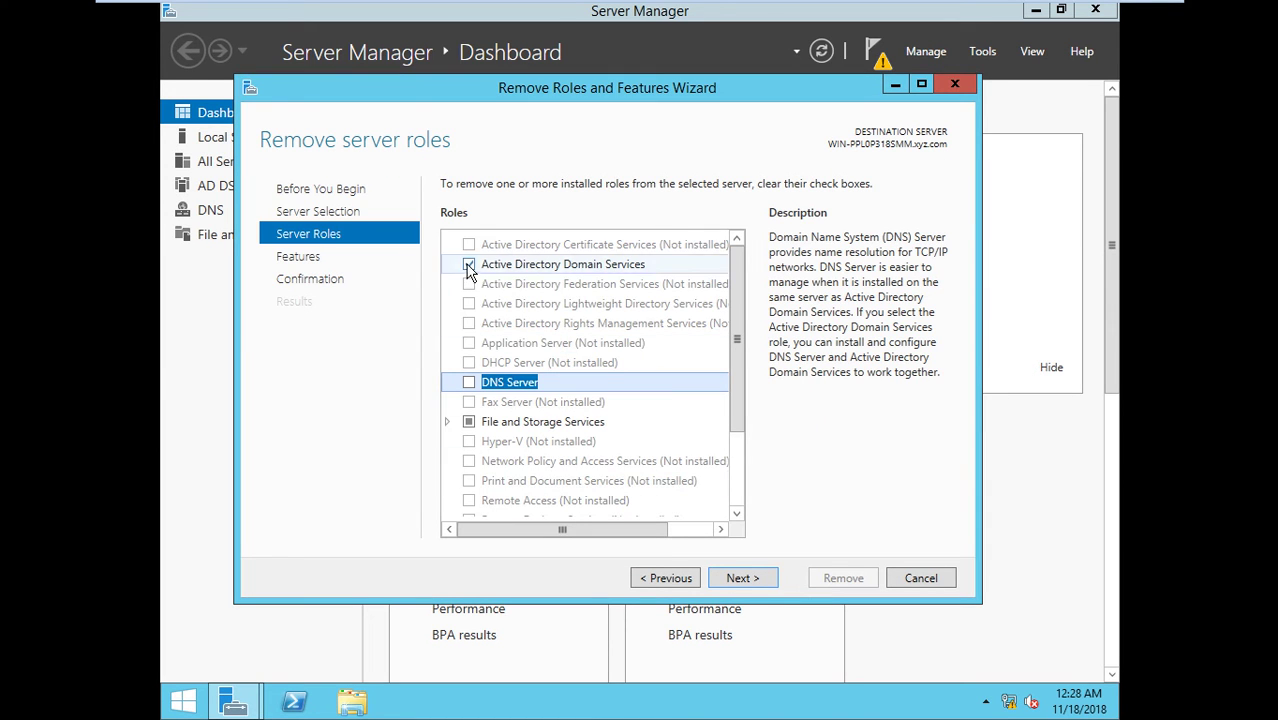
pyautogui.click(468, 264)
pyautogui.click(628, 505)
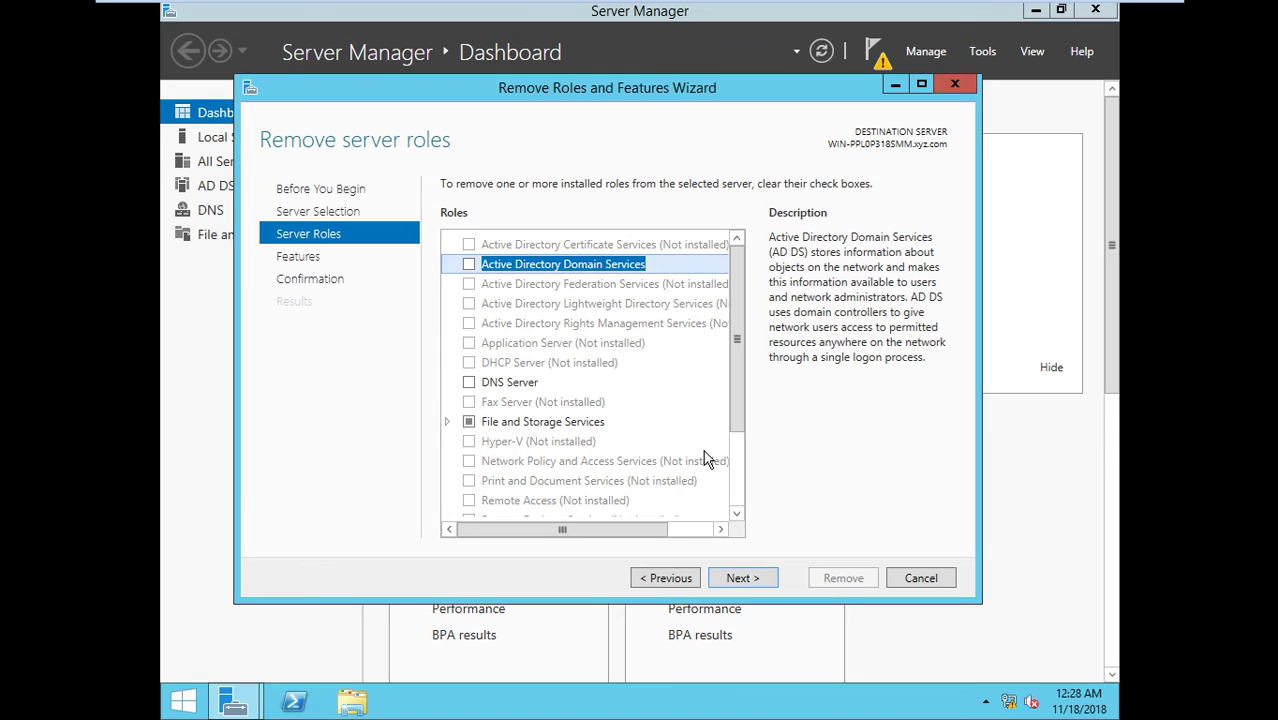
# - Allow automatic restart, run the removal, and bring up the sign-in screen after the reboot
pyautogui.click(744, 578)
pyautogui.click(744, 578)
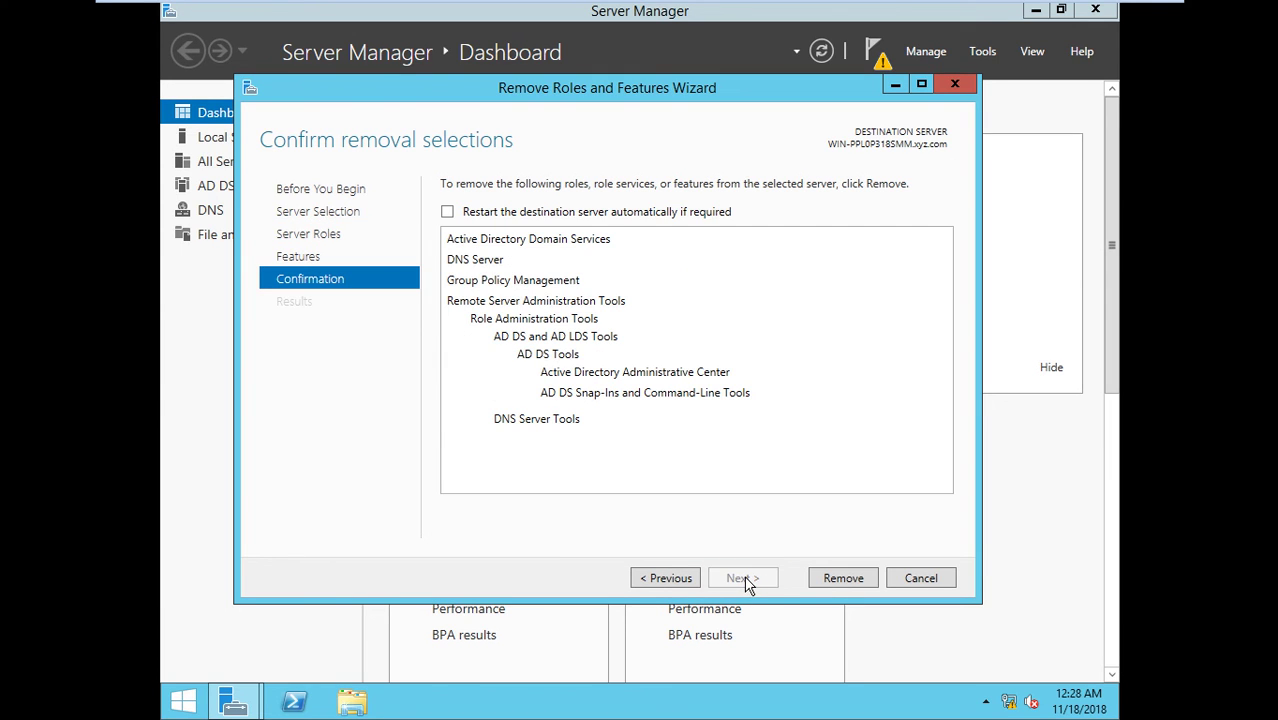
pyautogui.click(518, 212)
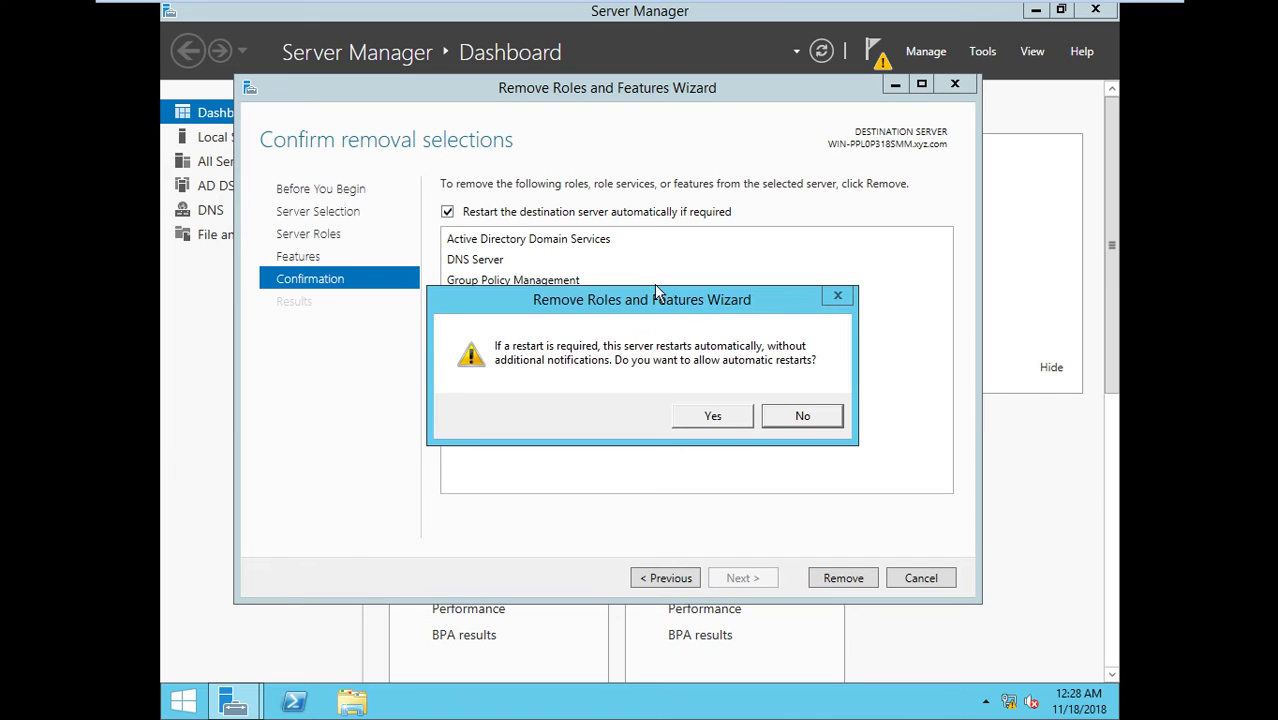
pyautogui.click(736, 420)
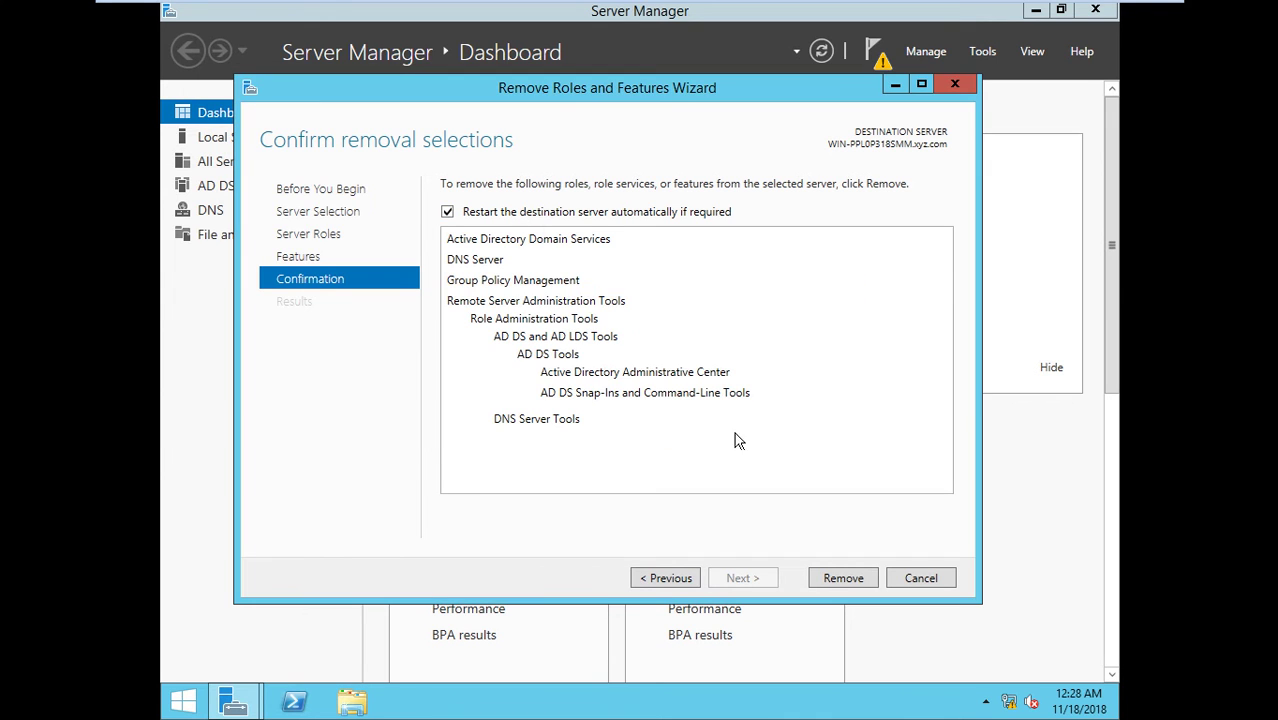
pyautogui.click(843, 578)
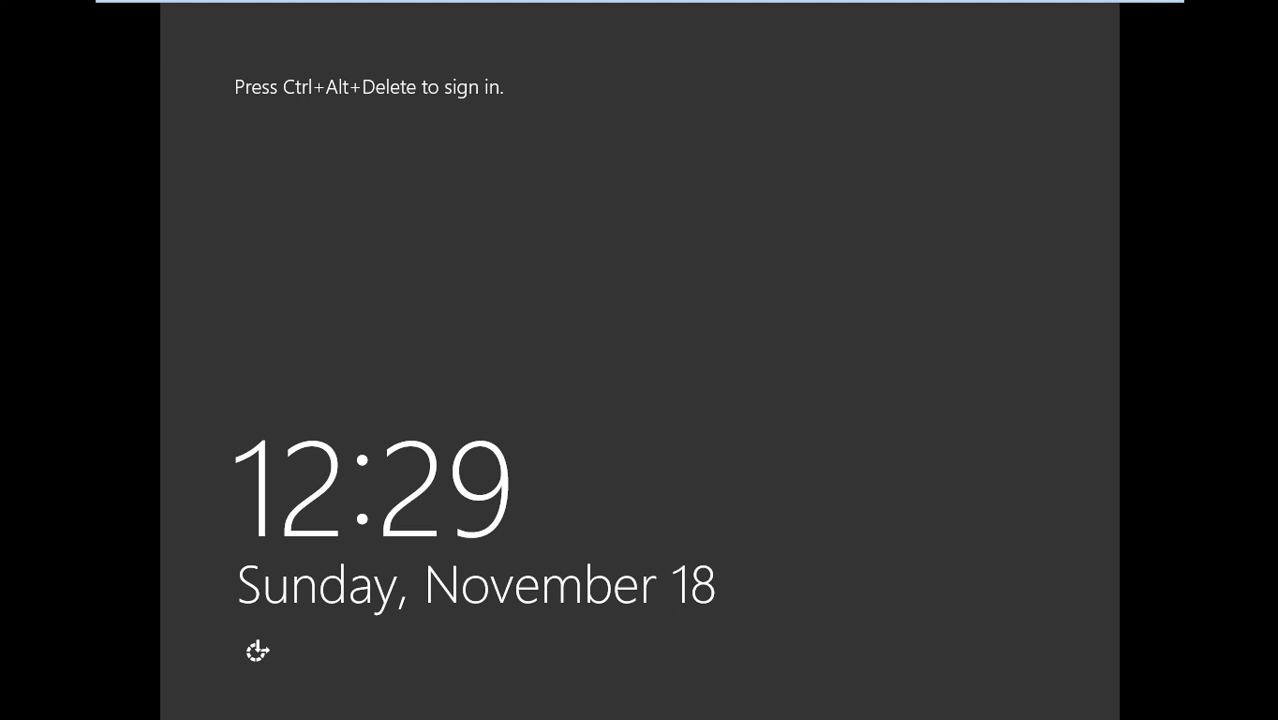
pyautogui.hotkey('ctrl', 'alt', 'Delete')
# - Sign in as Administrator and open the System page with Win+Pause
pyautogui.write('••')
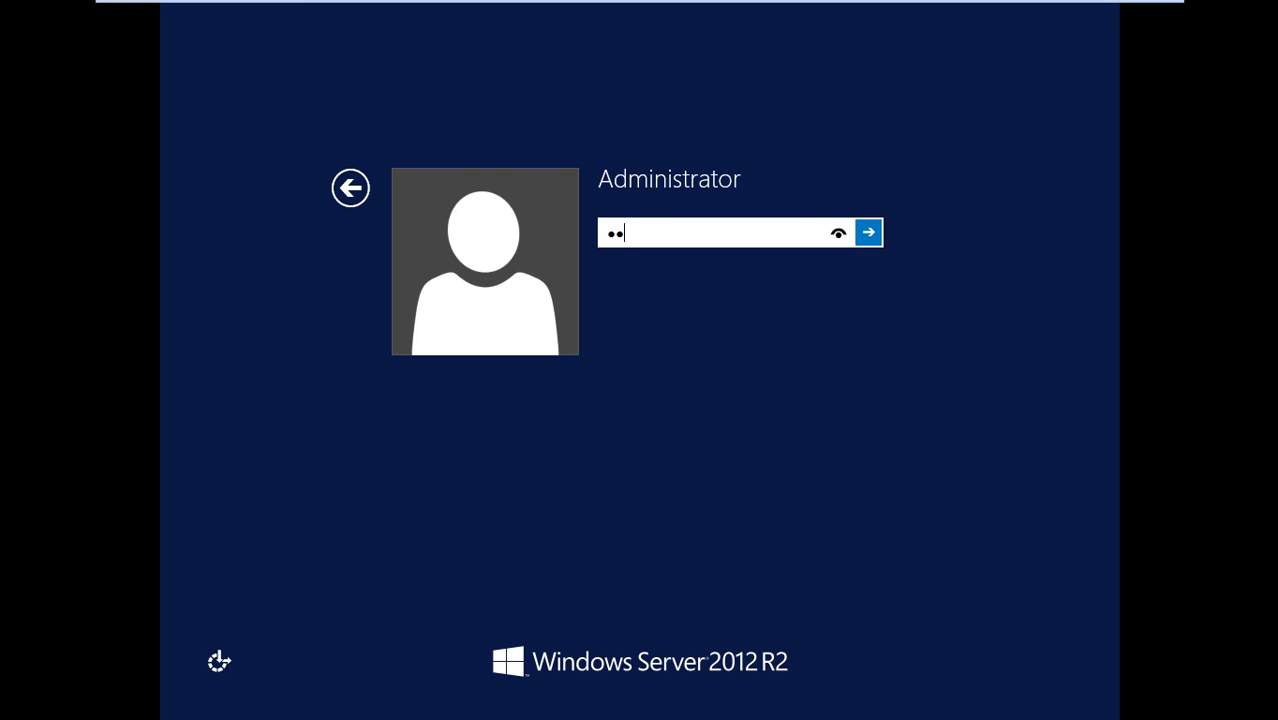
pyautogui.write('••••••')
pyautogui.press('Return')
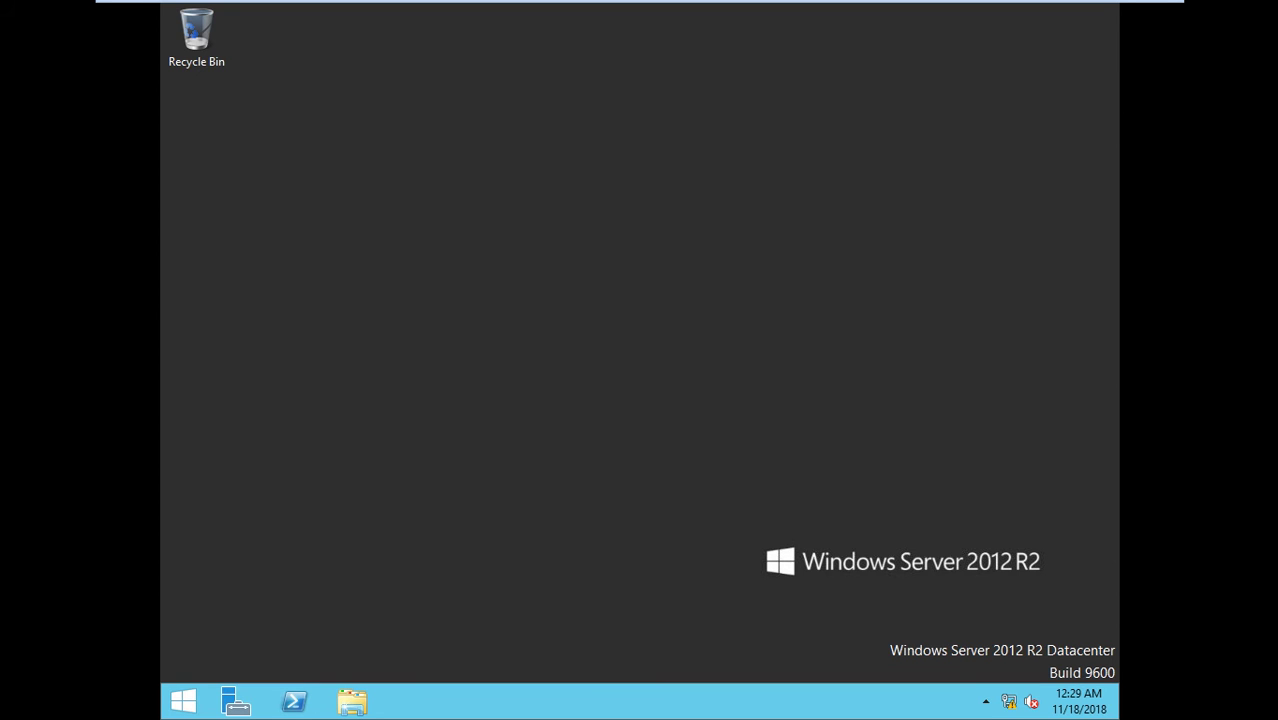
pyautogui.press('super+Pause')
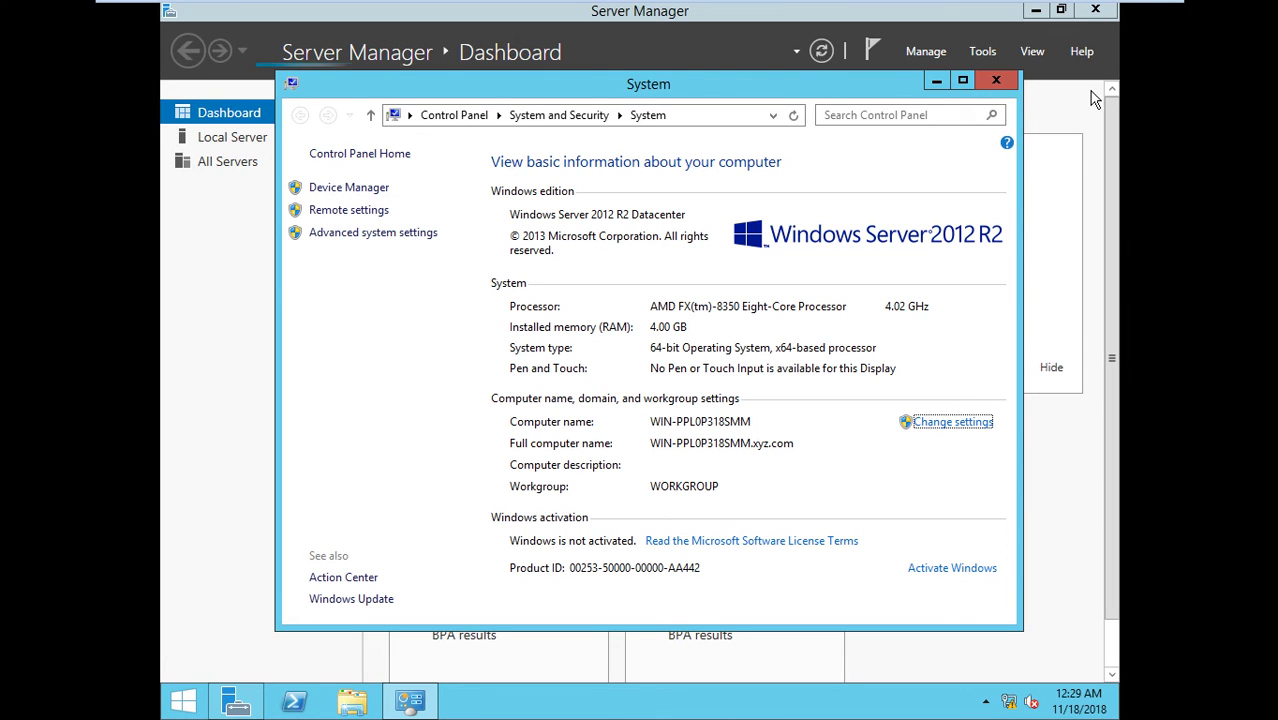
# - Check the xyz.com primary DNS suffix in the computer name settings, cancel out unchanged, and close System
pyautogui.click(953, 422)
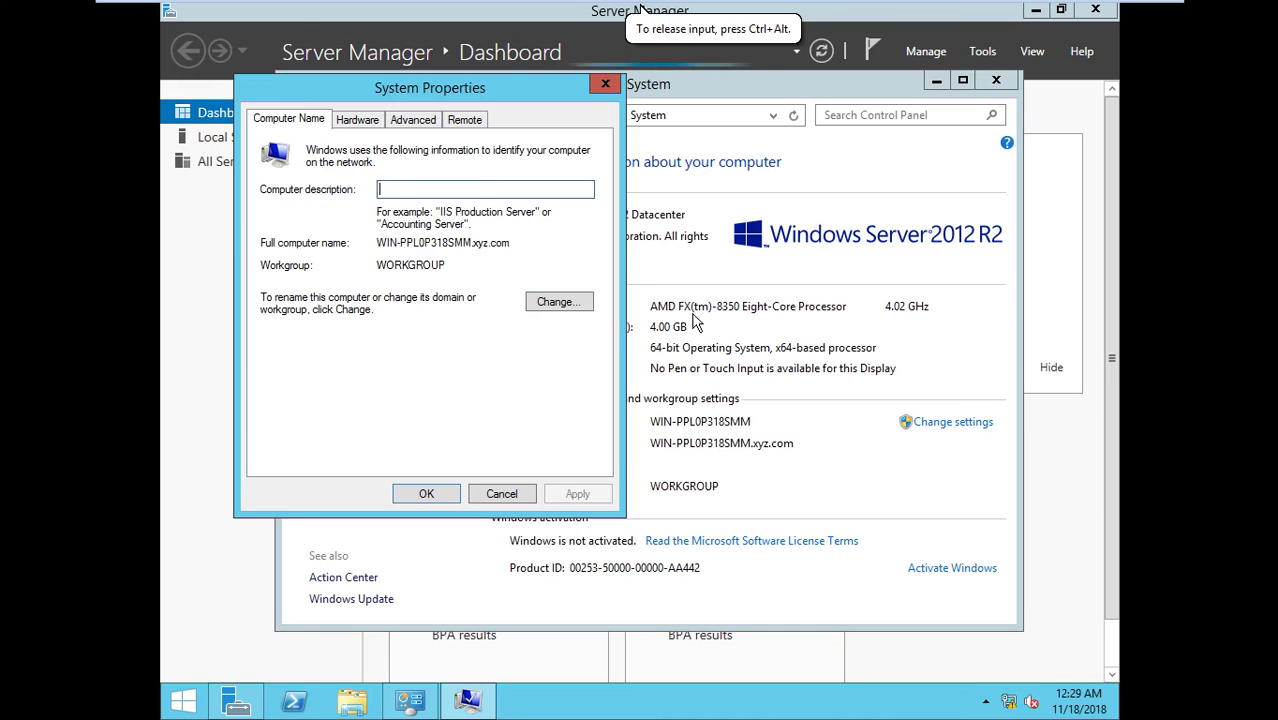
pyautogui.click(560, 306)
pyautogui.click(497, 298)
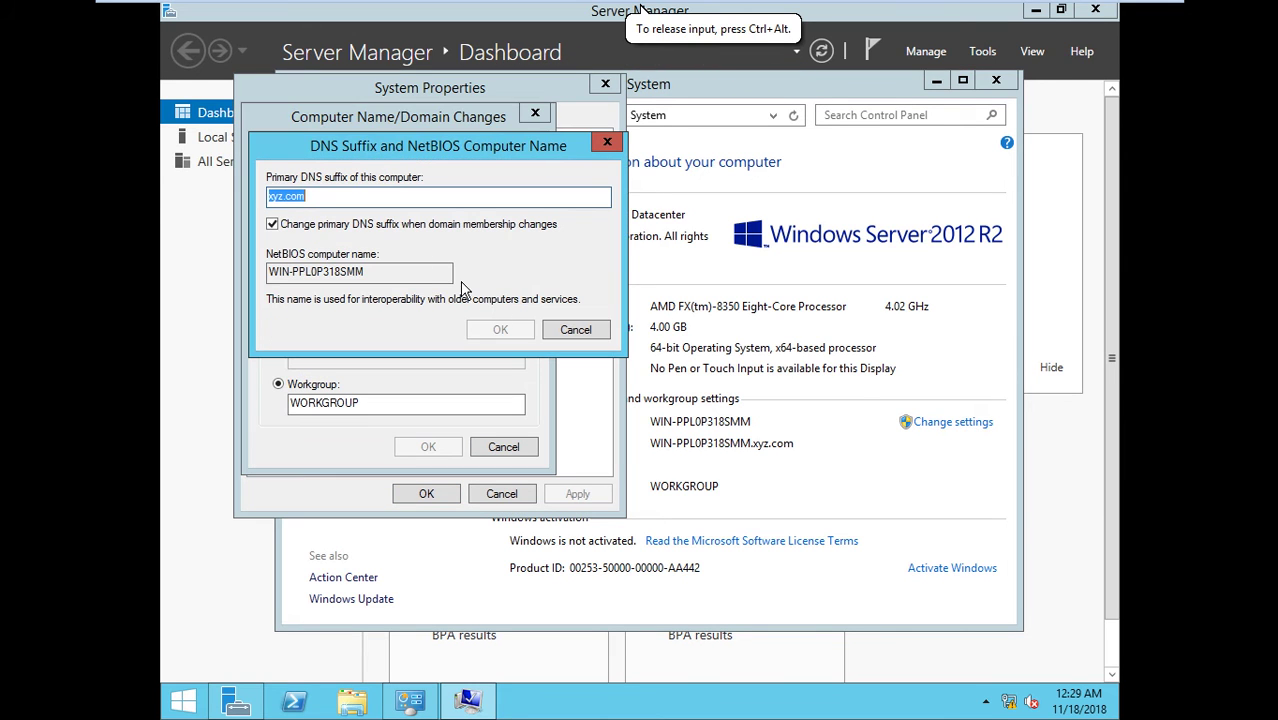
pyautogui.click(574, 329)
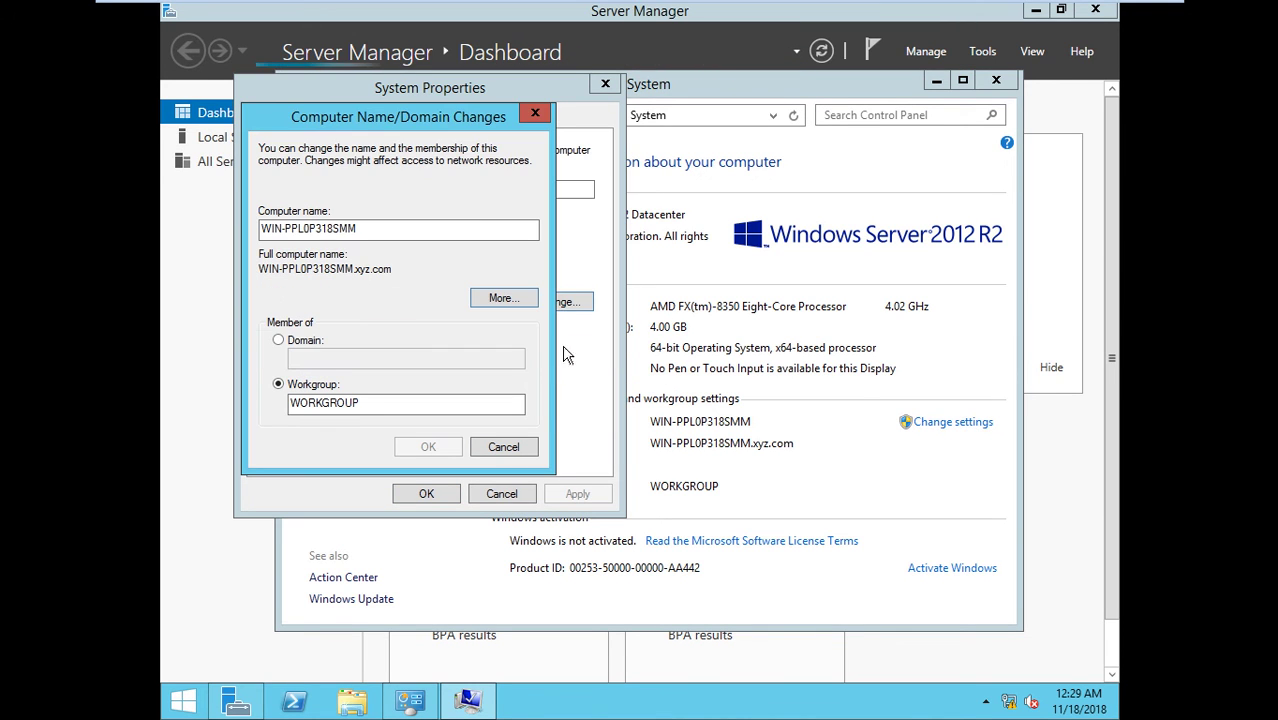
pyautogui.click(505, 448)
pyautogui.click(502, 492)
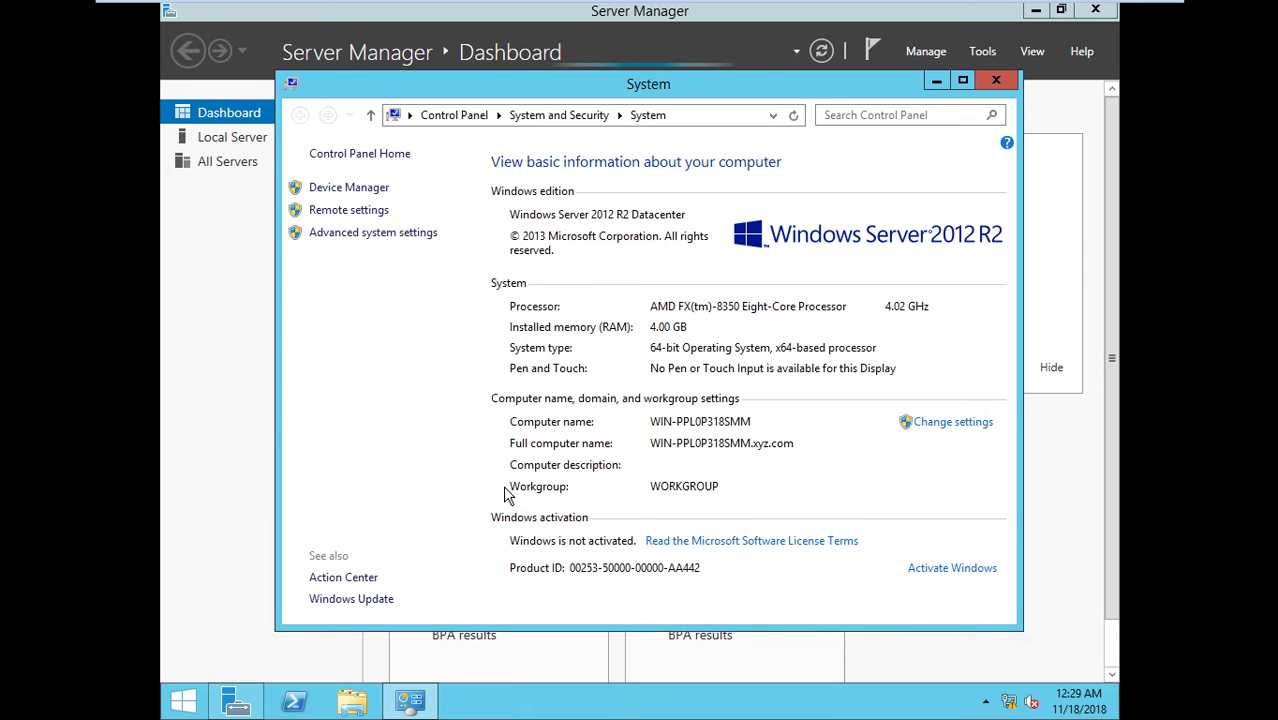
pyautogui.click(996, 80)
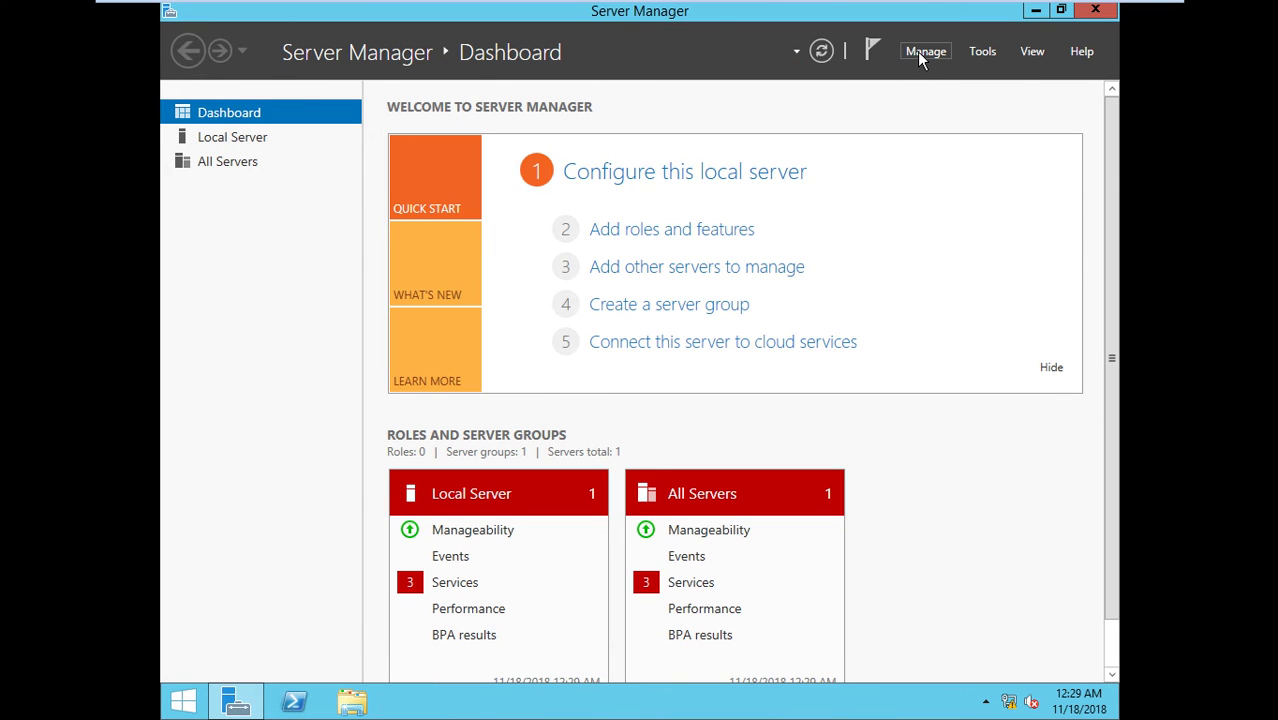
# - Reopen the removal wizard, confirm AD DS and DNS Server were removed, and close it
pyautogui.click(925, 51)
pyautogui.click(990, 93)
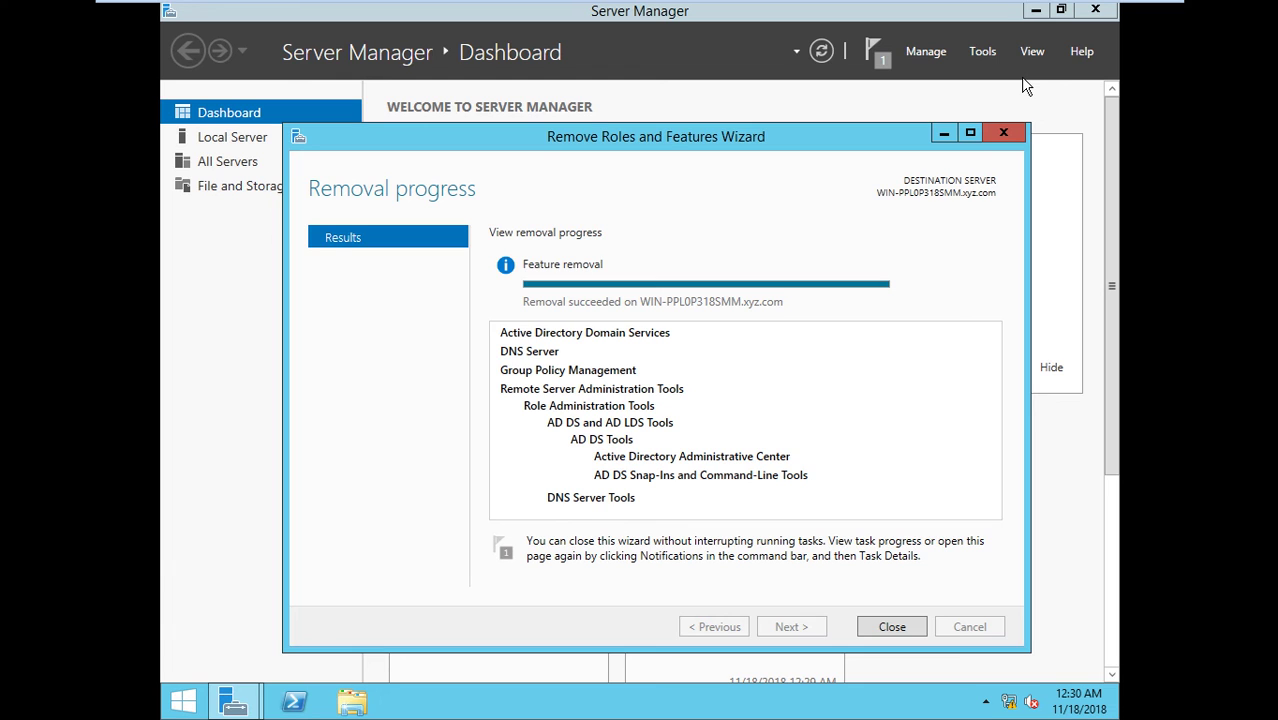
pyautogui.click(873, 627)
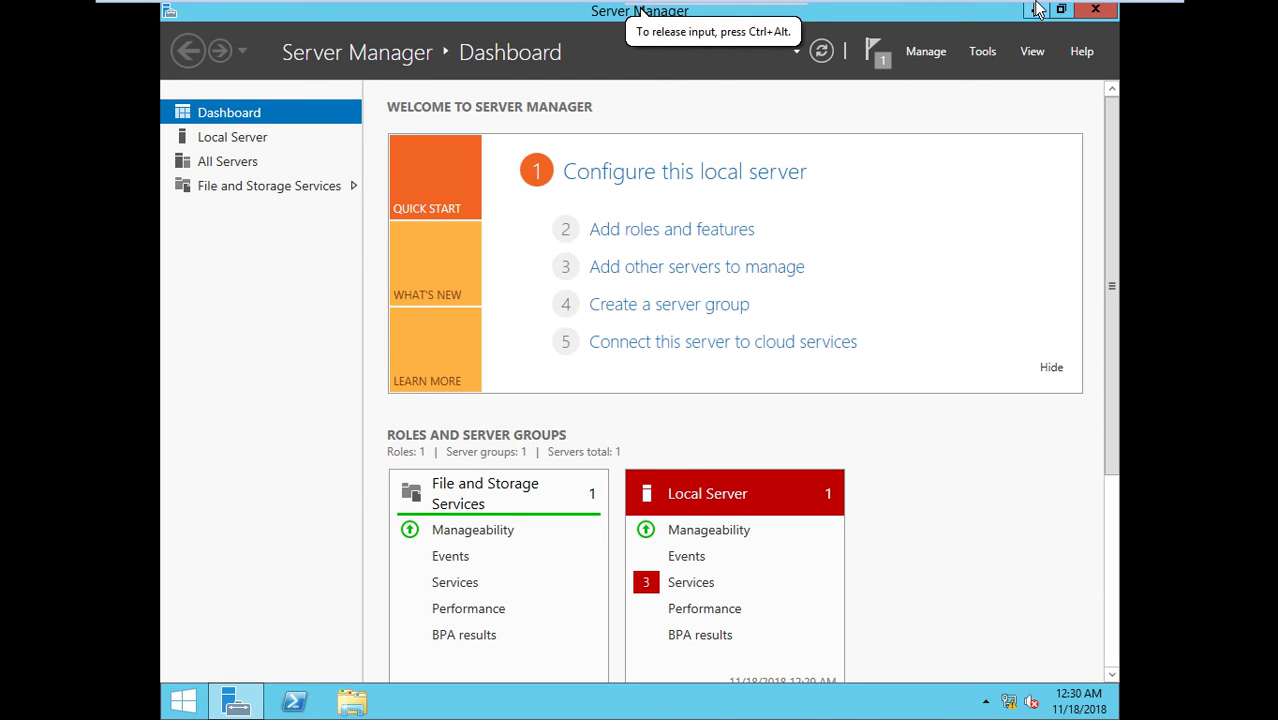
# - Minimize the virtual machine, restore the screen recorder controls, and return to the full-screen server VM
pyautogui.moveTo(1036, 6)
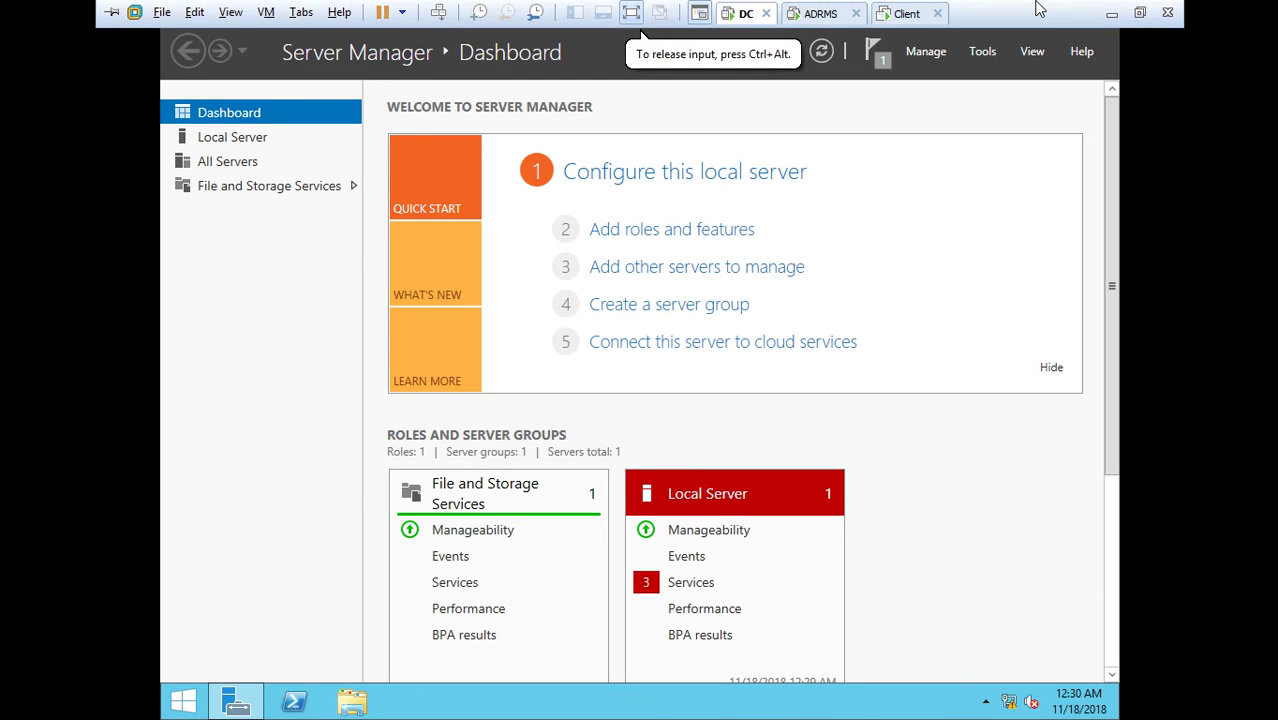
pyautogui.click(1110, 16)
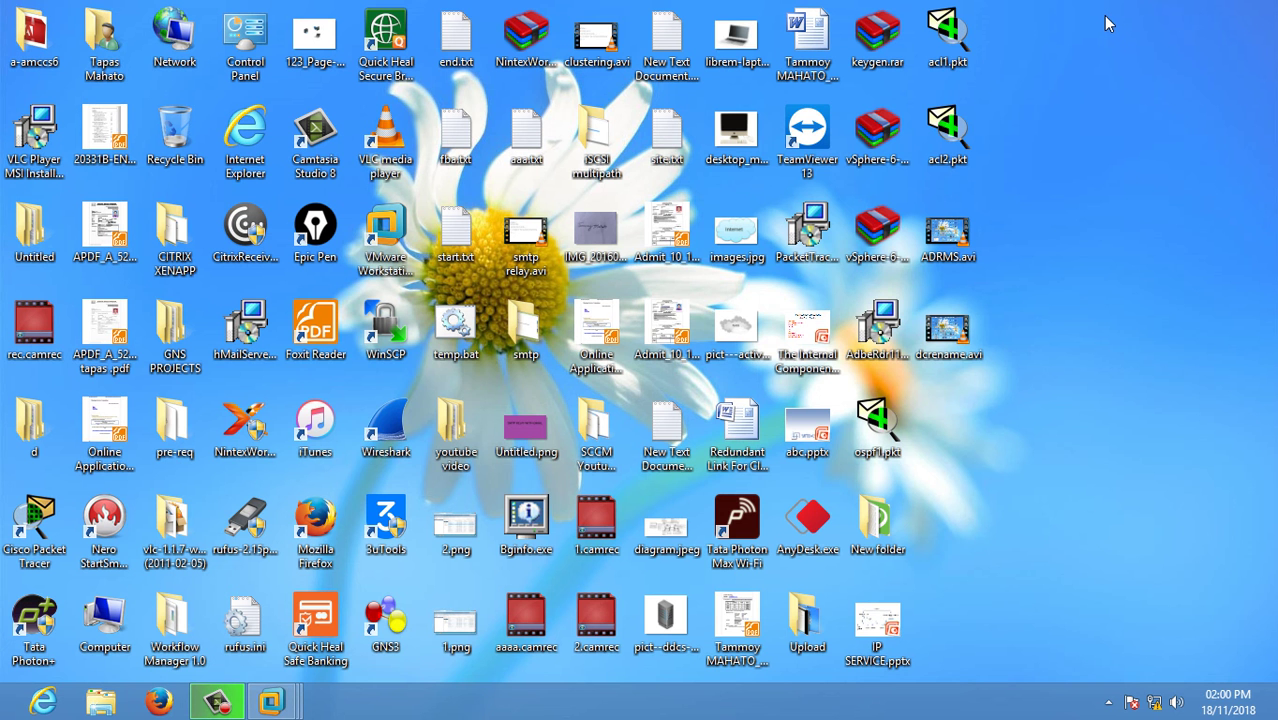
pyautogui.click(217, 703)
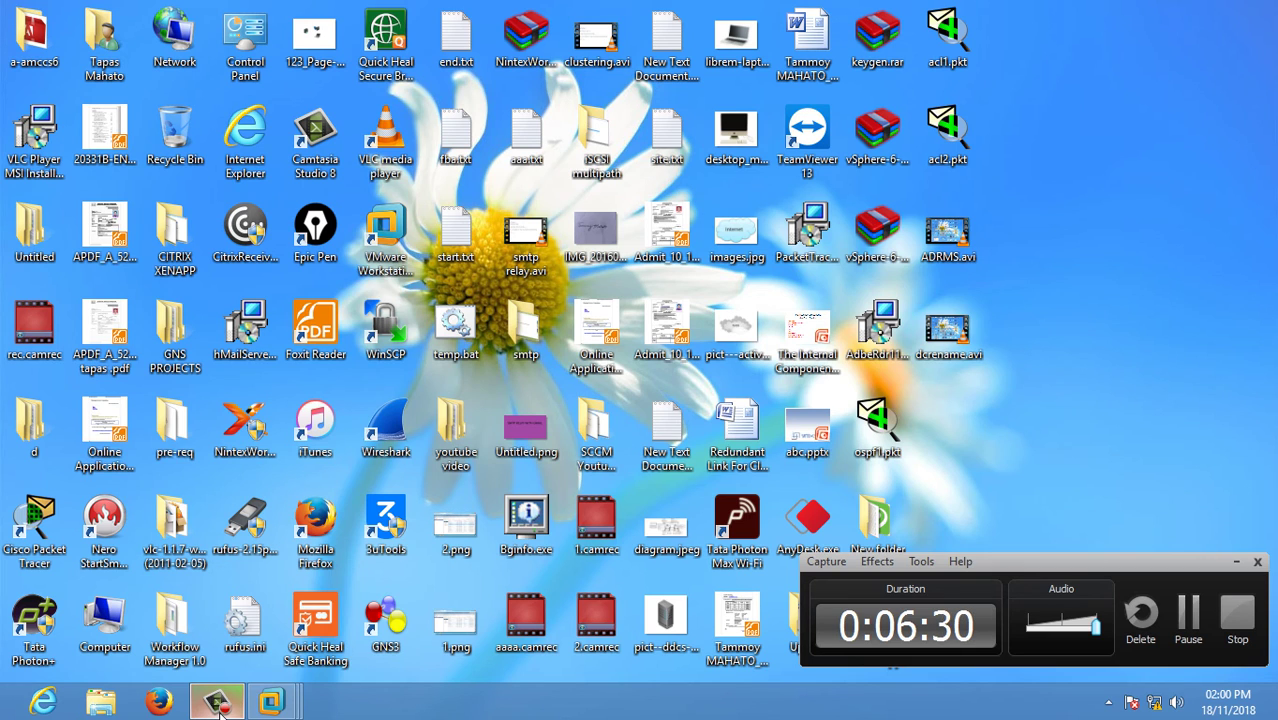
pyautogui.click(270, 703)
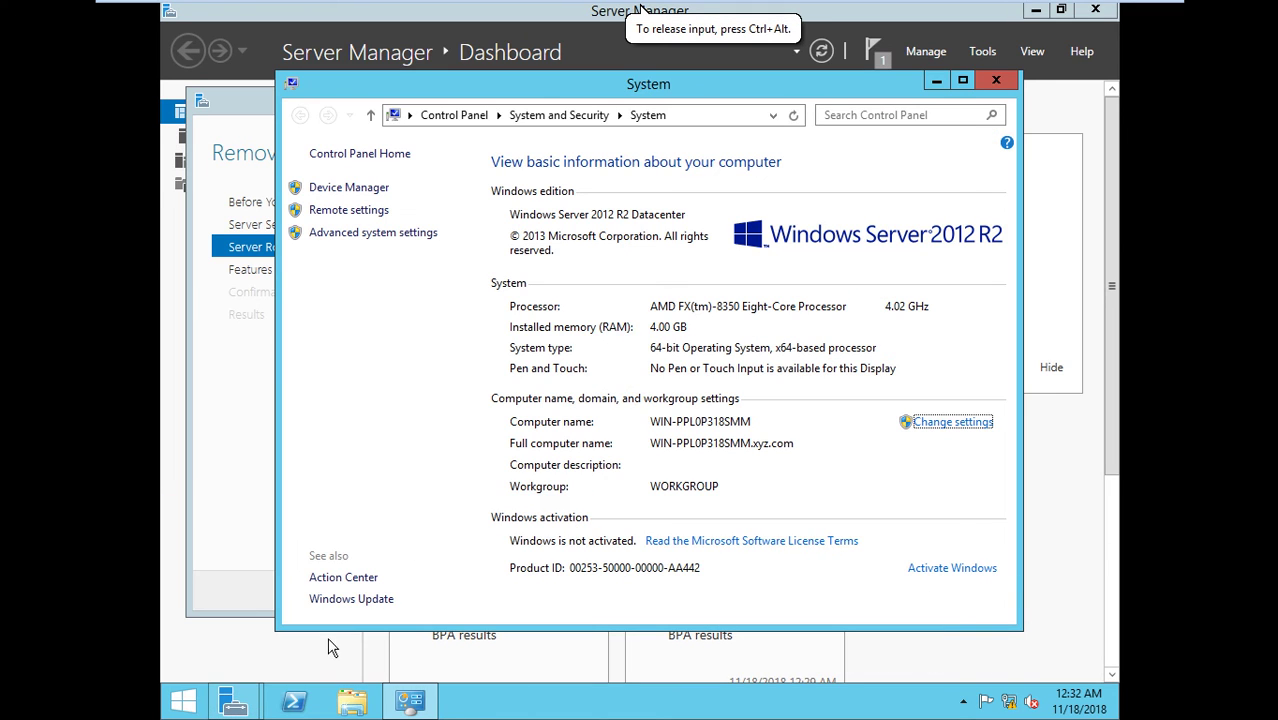
pyautogui.click(225, 703)
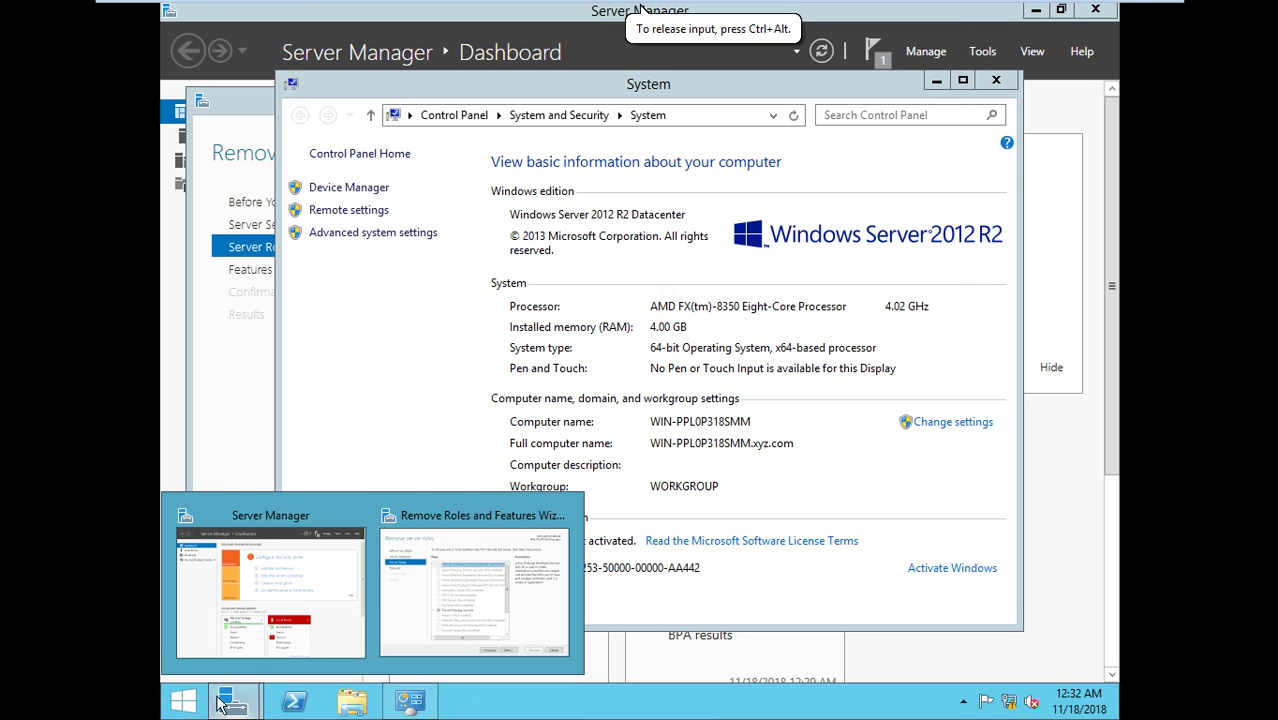
pyautogui.click(166, 683)
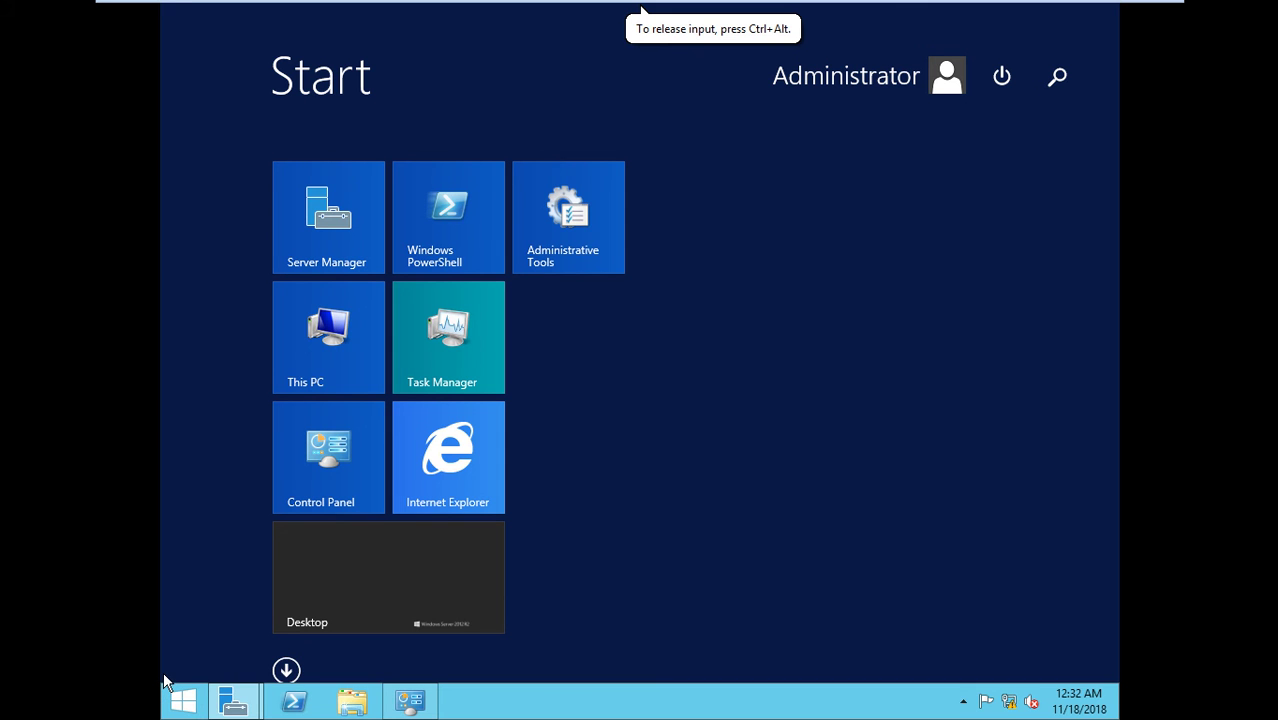
pyautogui.write('cmd')
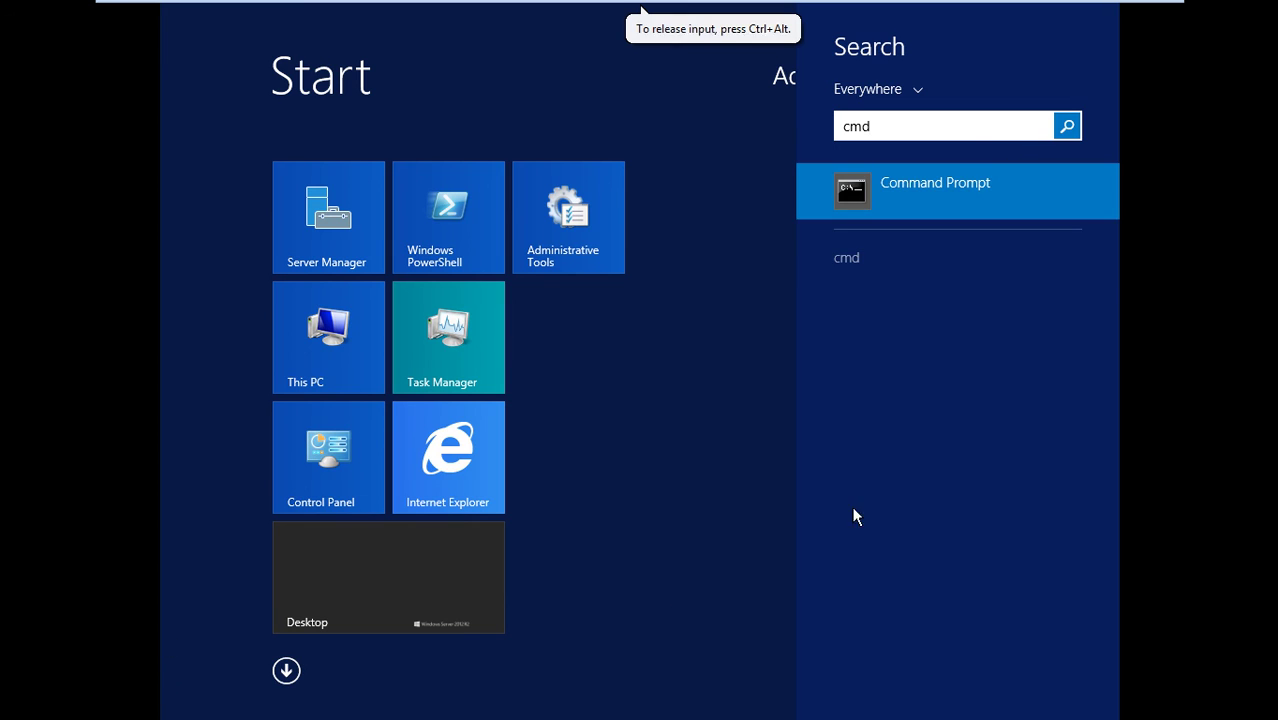
pyautogui.rightClick(888, 185)
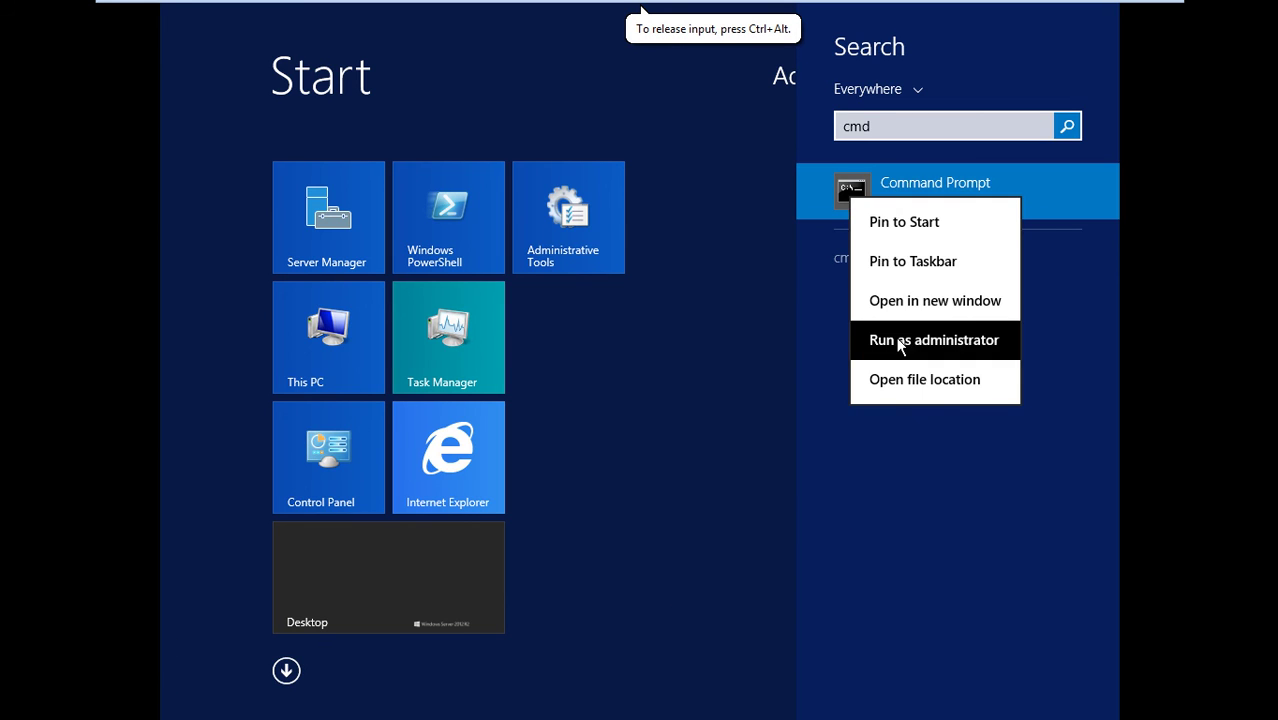
pyautogui.click(900, 341)
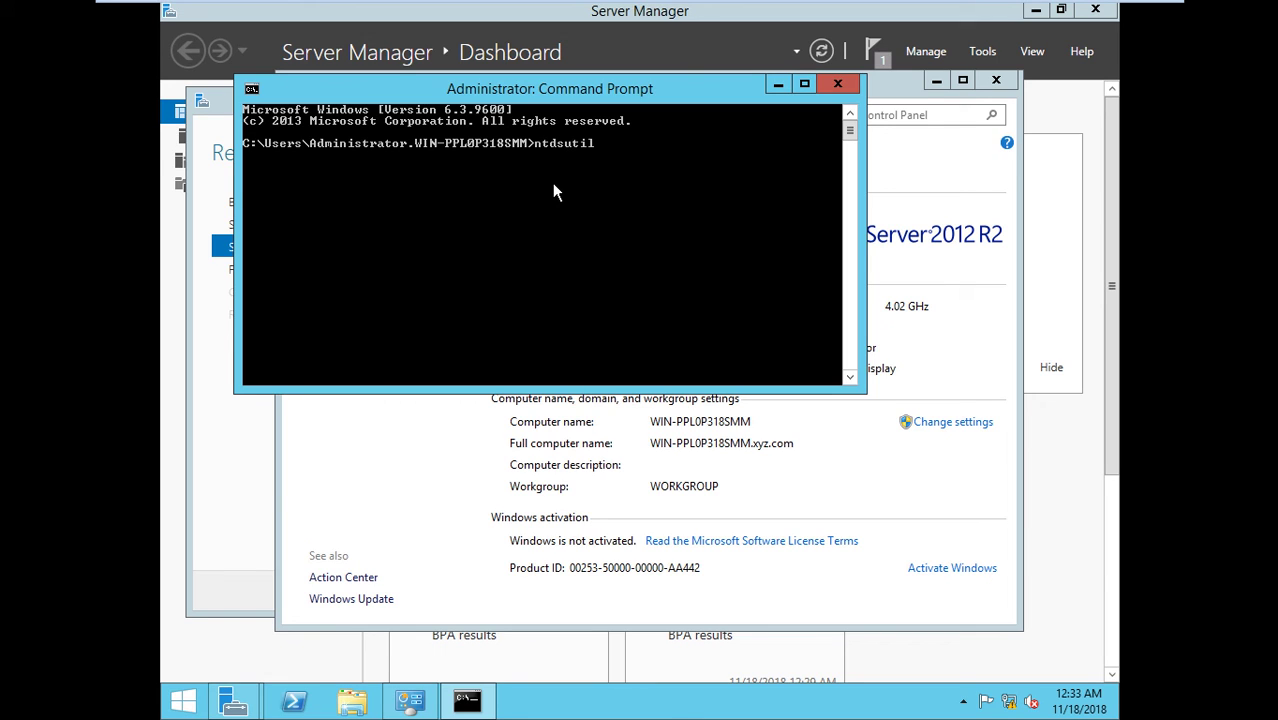
pyautogui.press('Return')
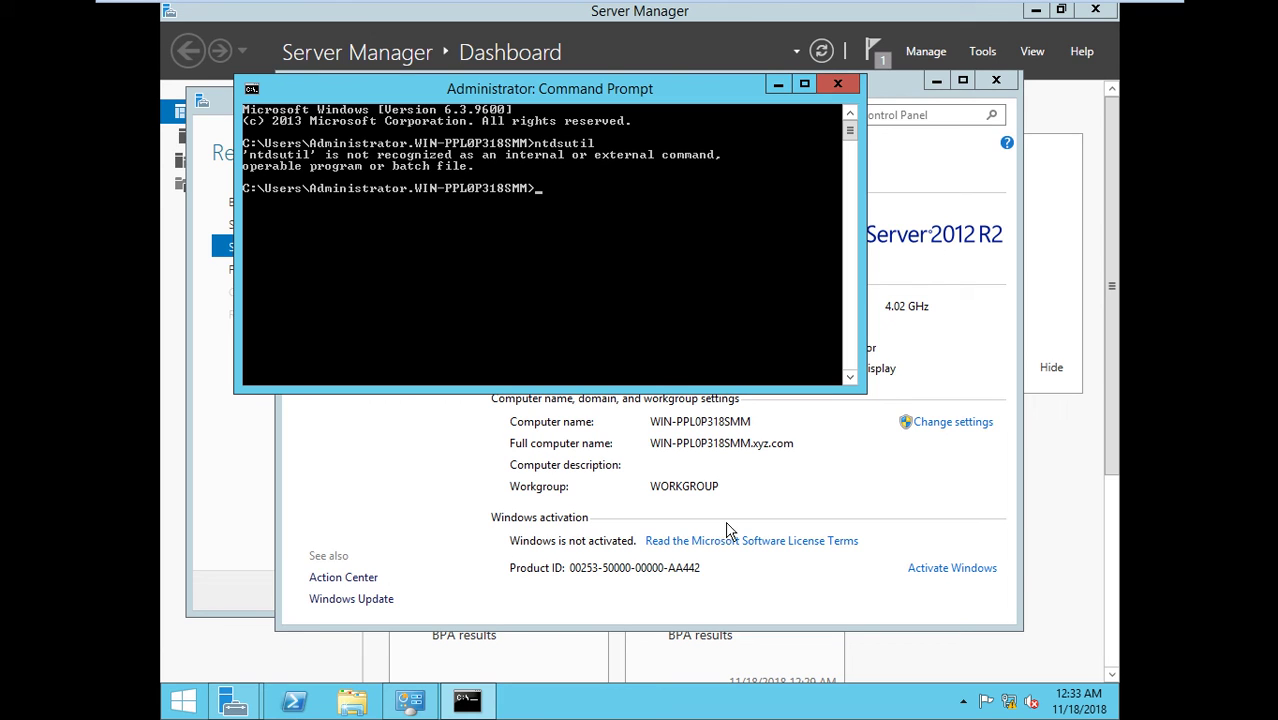
pyautogui.click(836, 84)
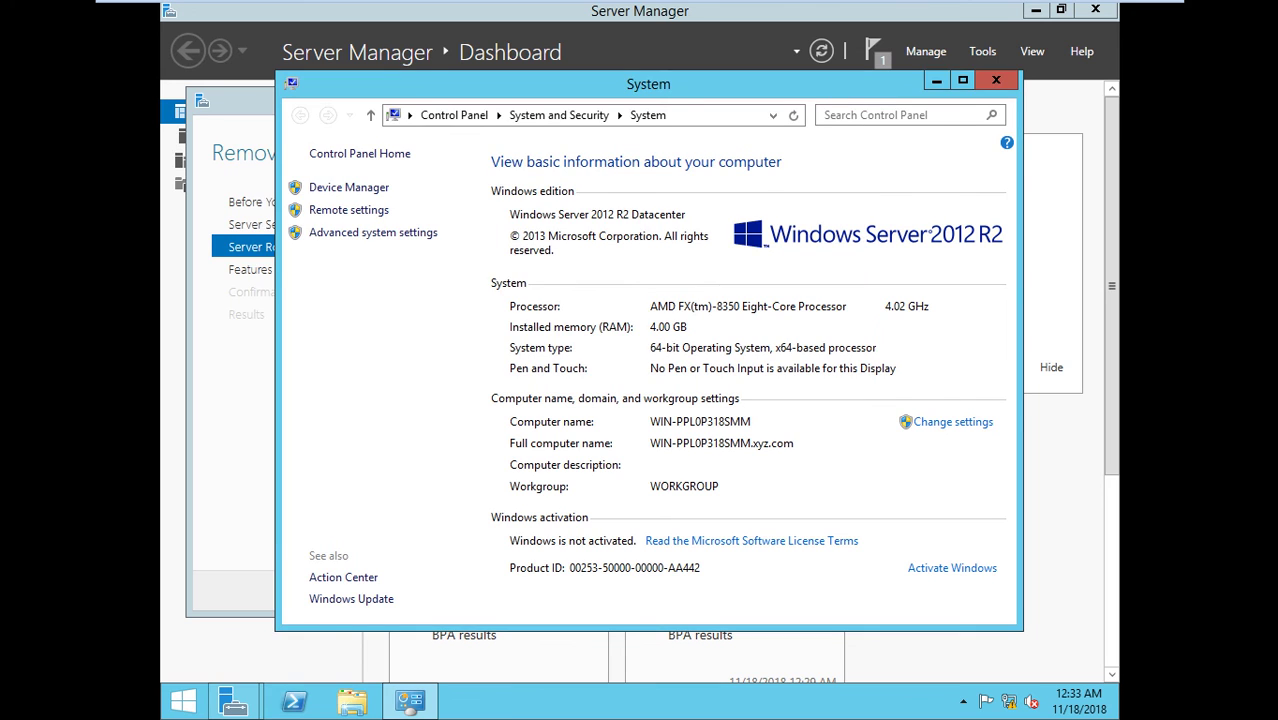
# - Delete the xyz.com primary DNS suffix, disable suffix change with domain membership, and apply it pending restart
pyautogui.click(953, 424)
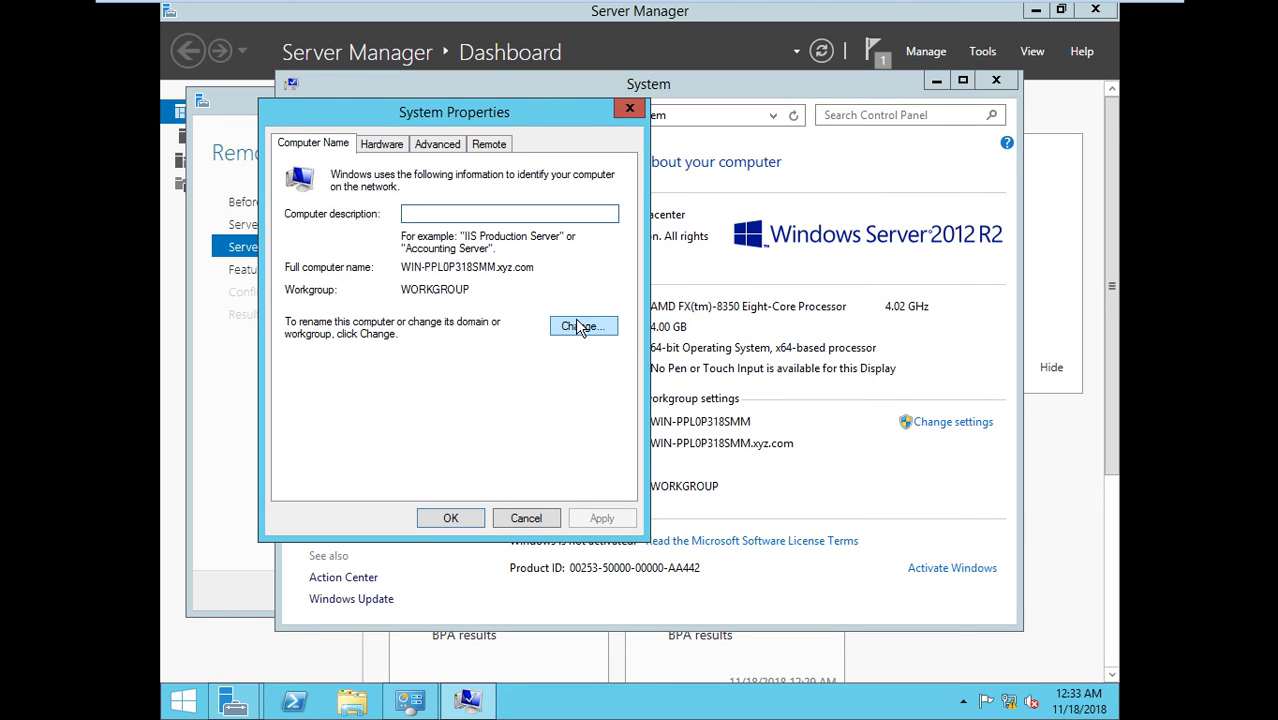
pyautogui.click(583, 327)
pyautogui.click(517, 324)
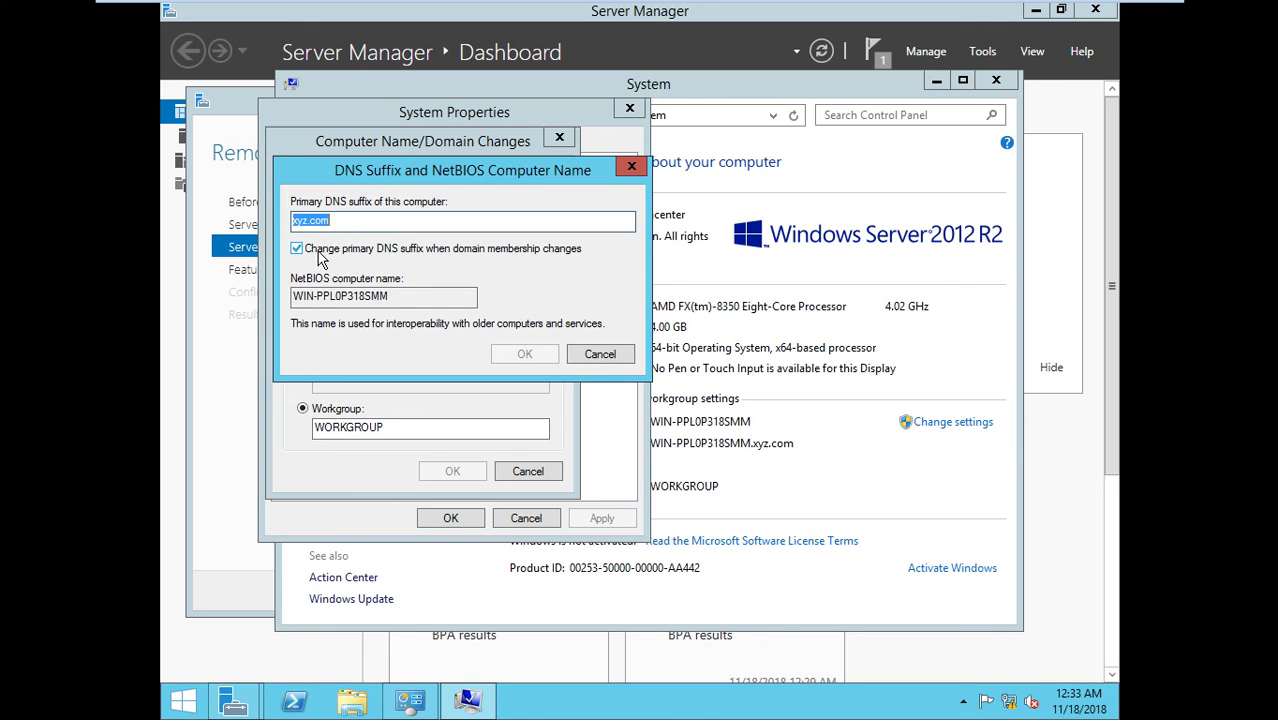
pyautogui.press('BackSpace')
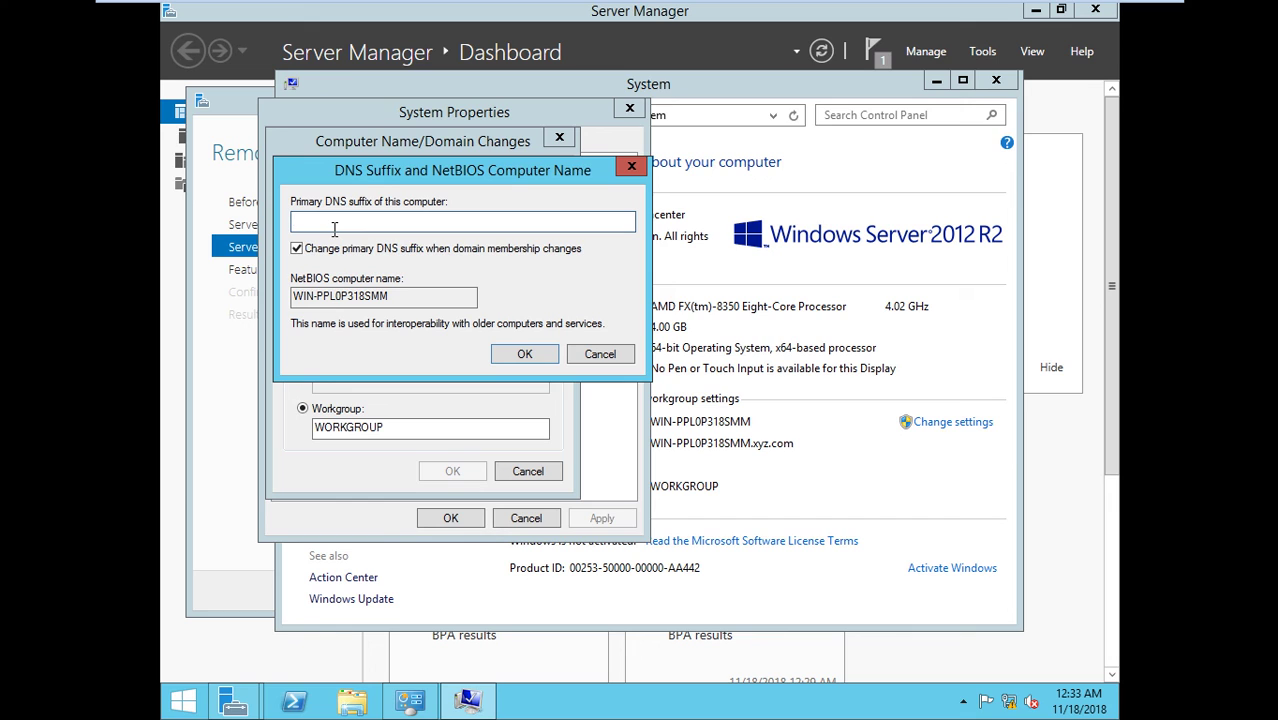
pyautogui.click(325, 252)
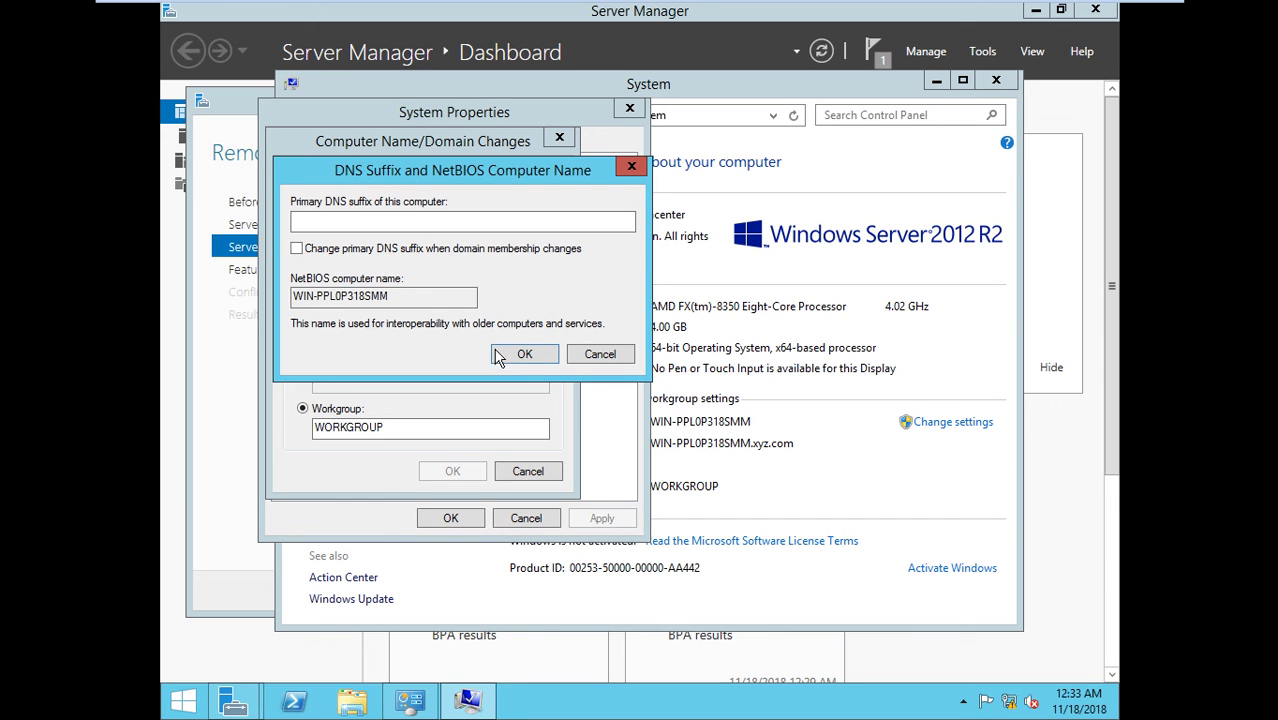
pyautogui.click(516, 354)
pyautogui.click(463, 471)
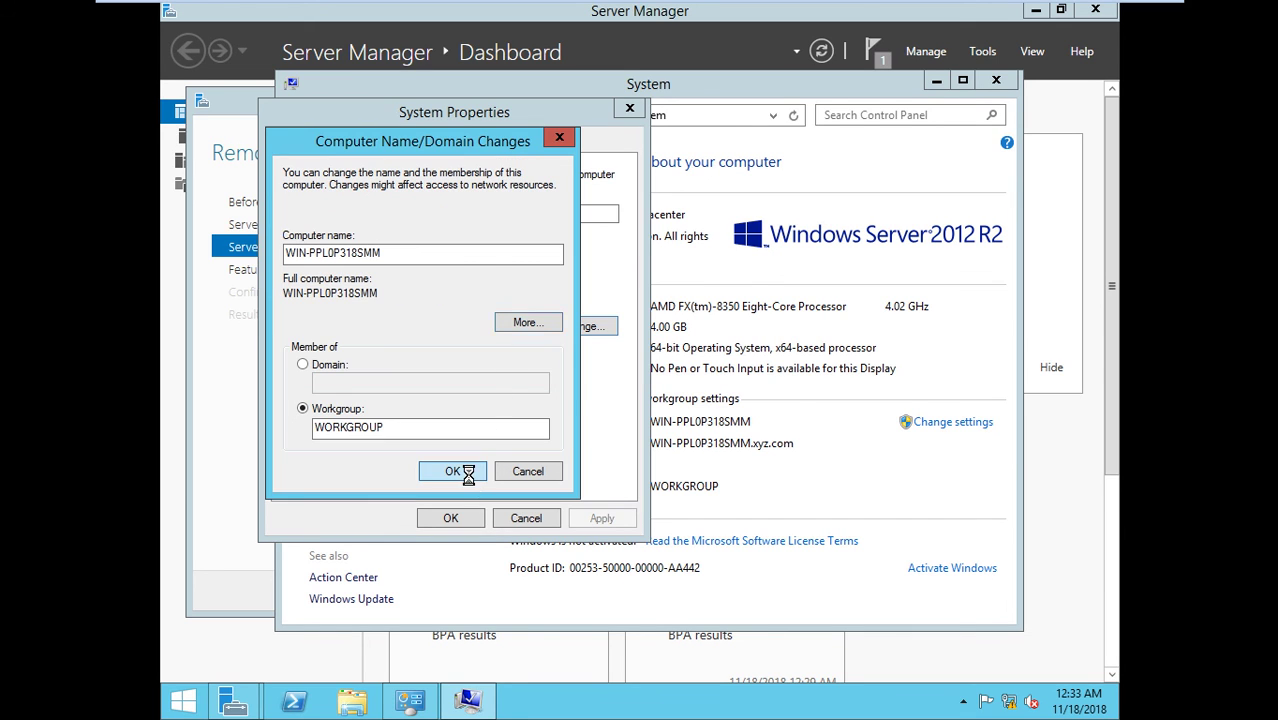
pyautogui.click(752, 376)
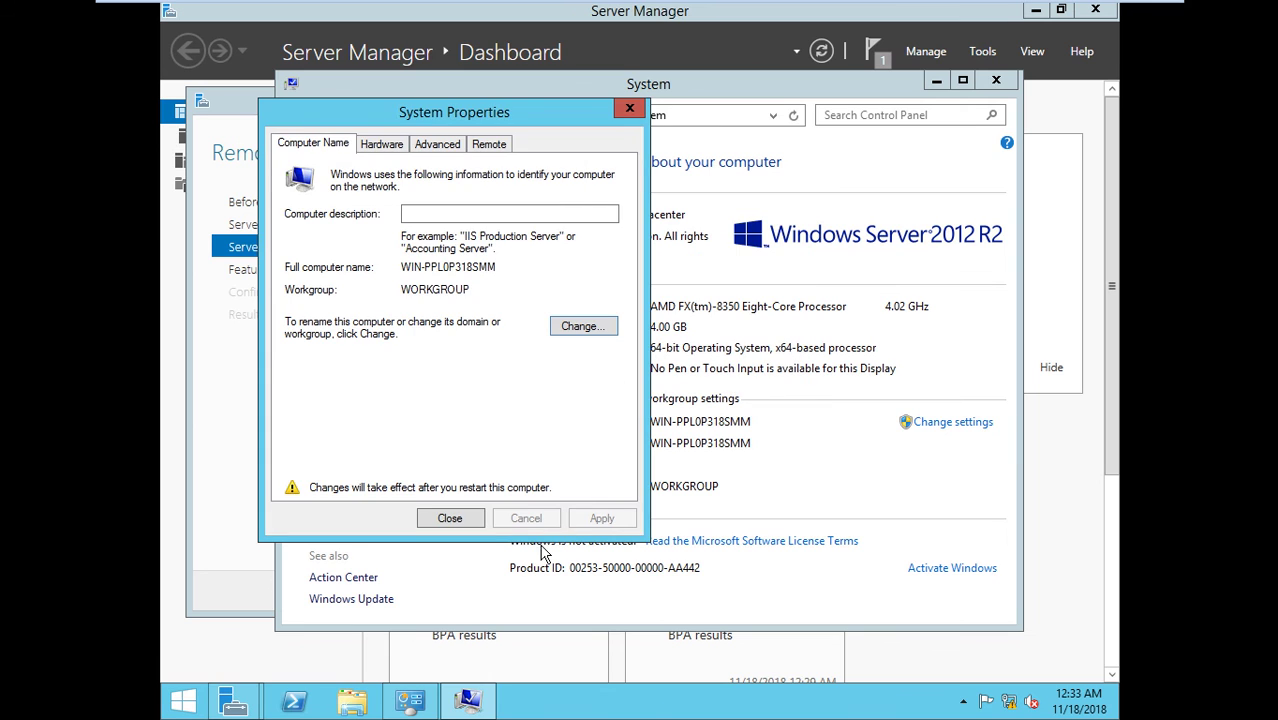
pyautogui.click(460, 516)
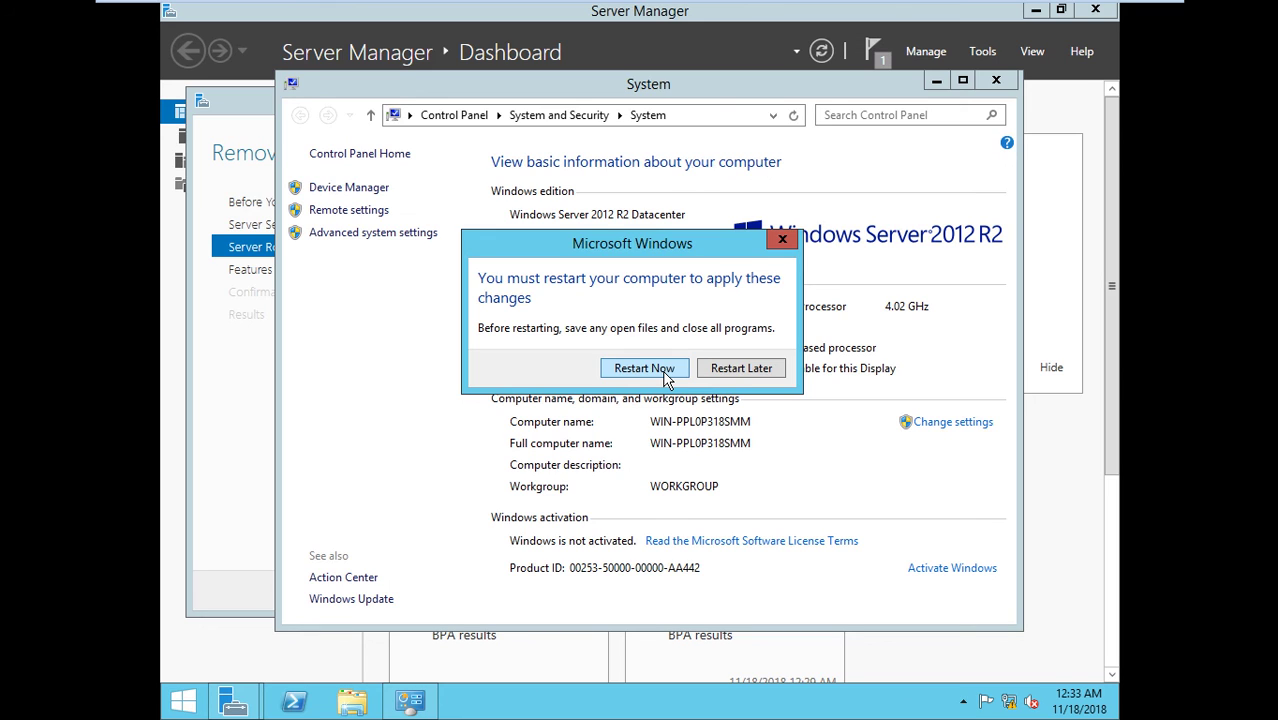
# - Restart the server, sign in as Administrator with the account password, and open System properties to verify the computer name
pyautogui.click(645, 368)
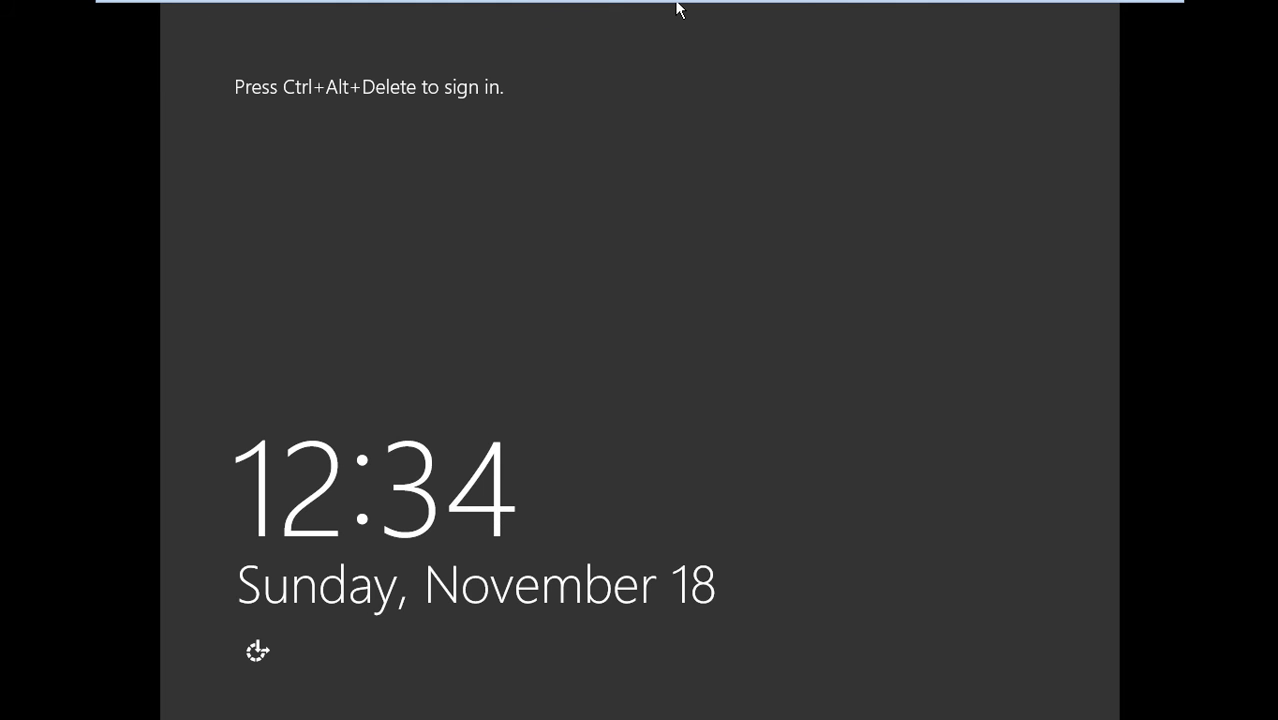
pyautogui.click(679, 6)
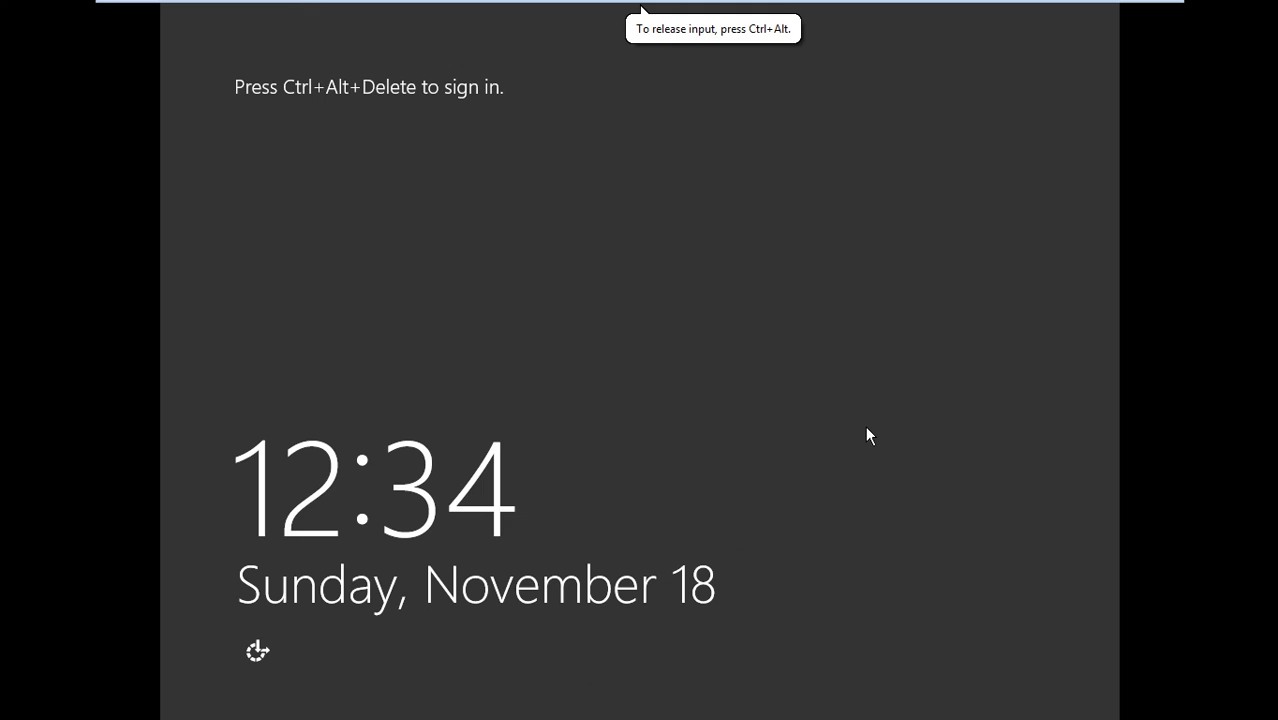
pyautogui.hotkey('ctrl', 'alt', 'Delete')
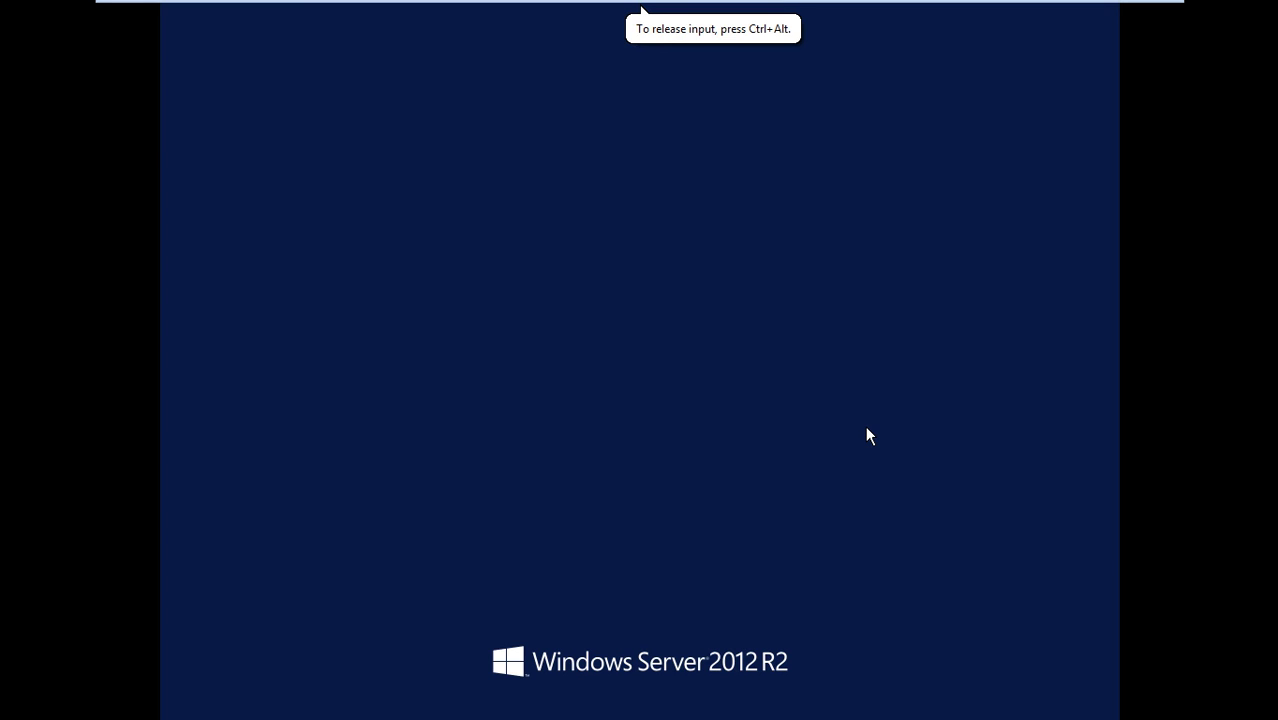
pyautogui.write('P@ssw0rd')
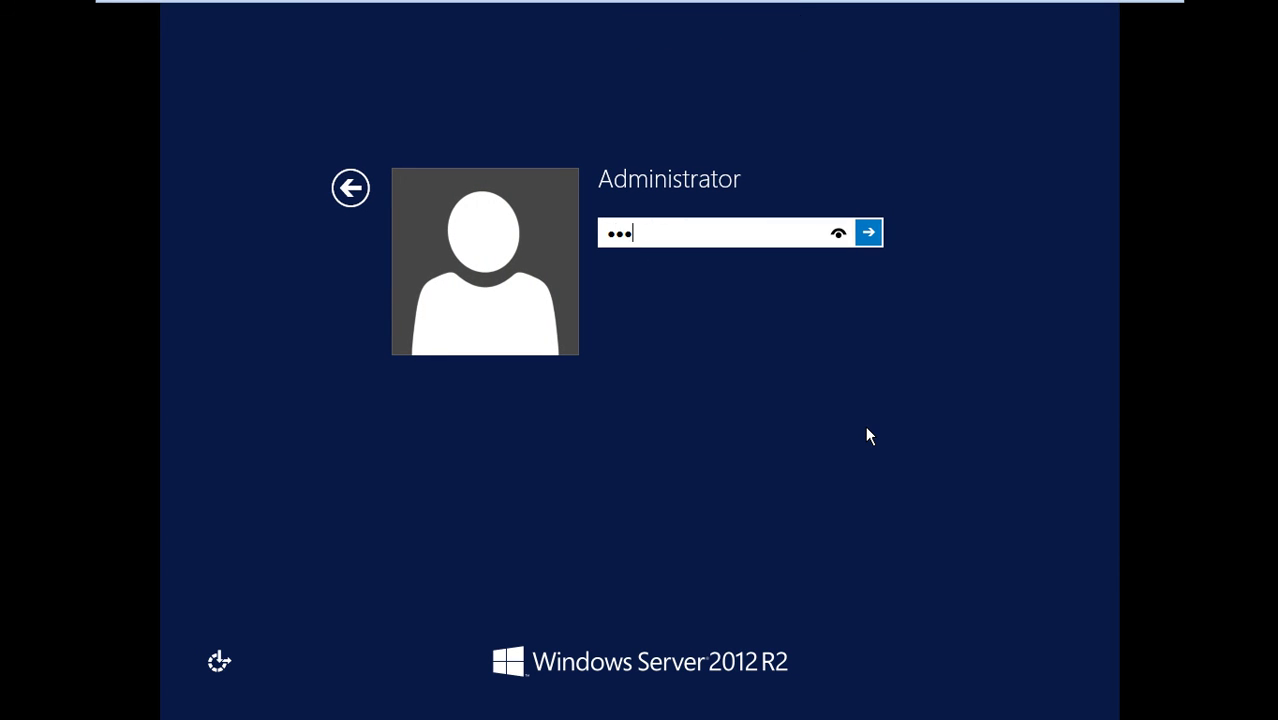
pyautogui.press('Return')
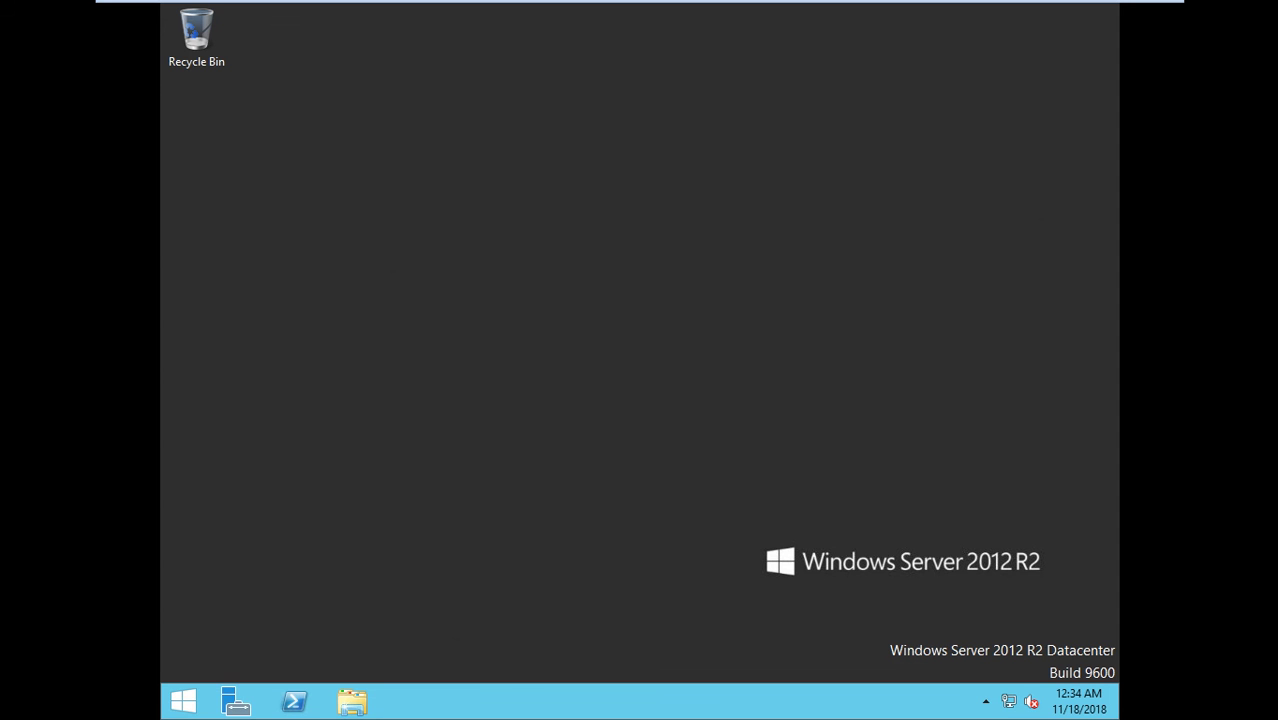
pyautogui.press('super+Pause')
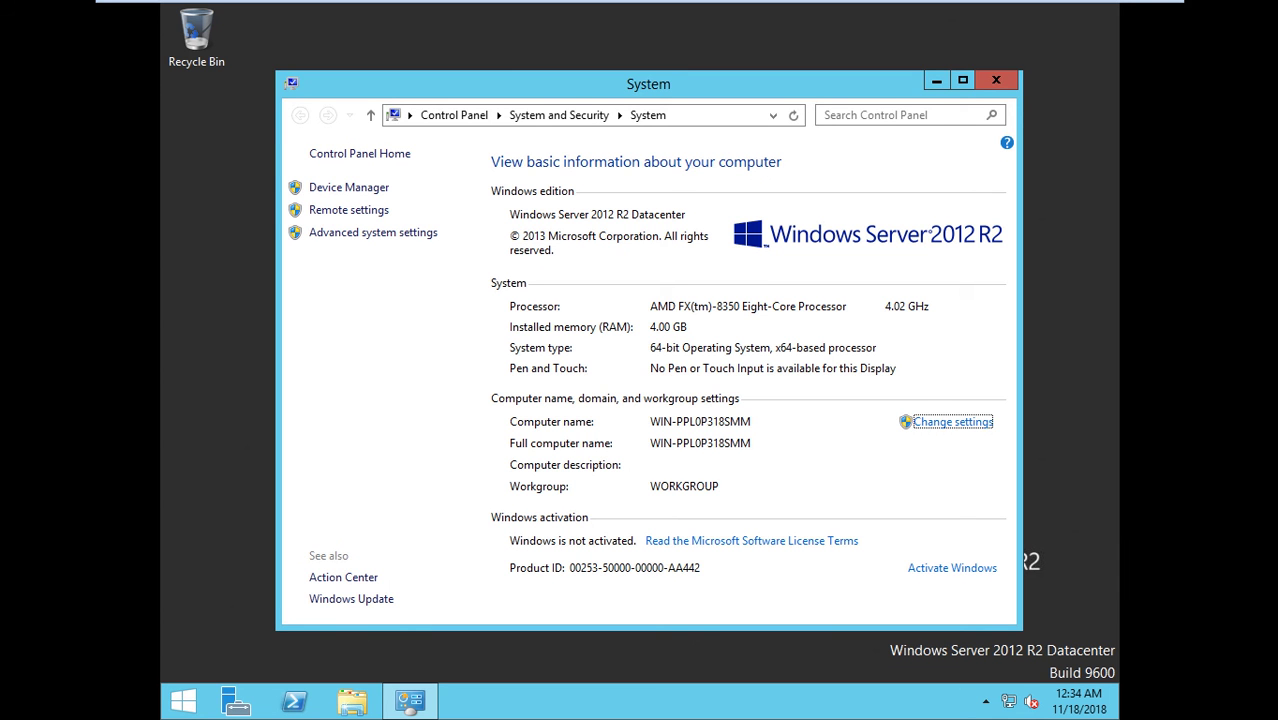